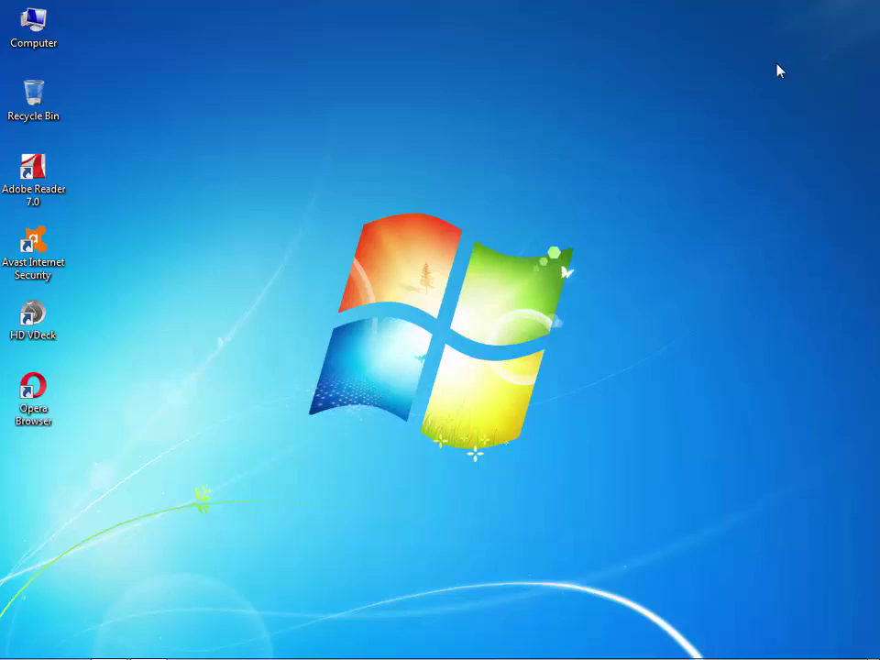
Maximize Opera and show the Payoneer My Account page with its €0.08 EUR balance
mouse_move(224, 638)
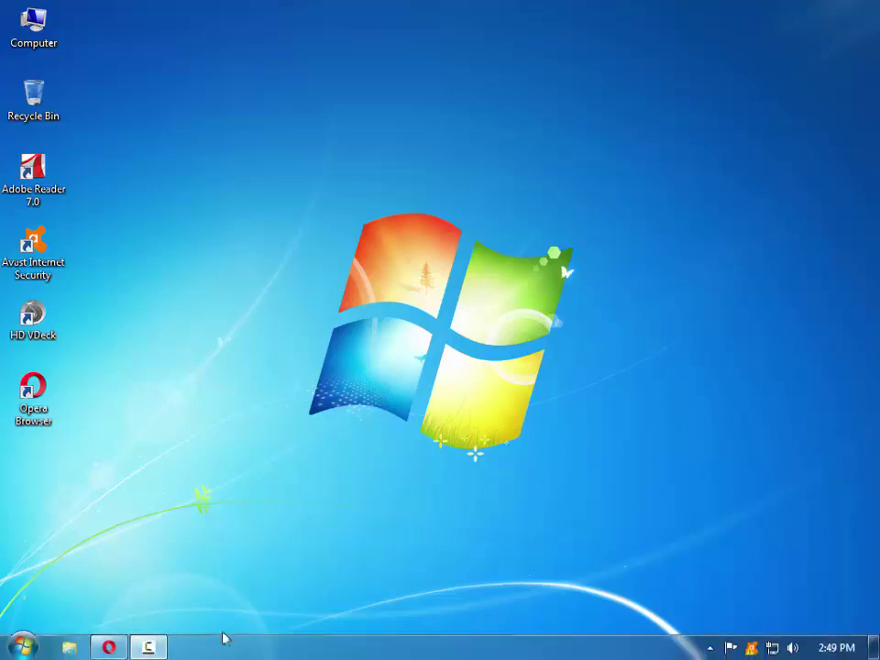
click(109, 648)
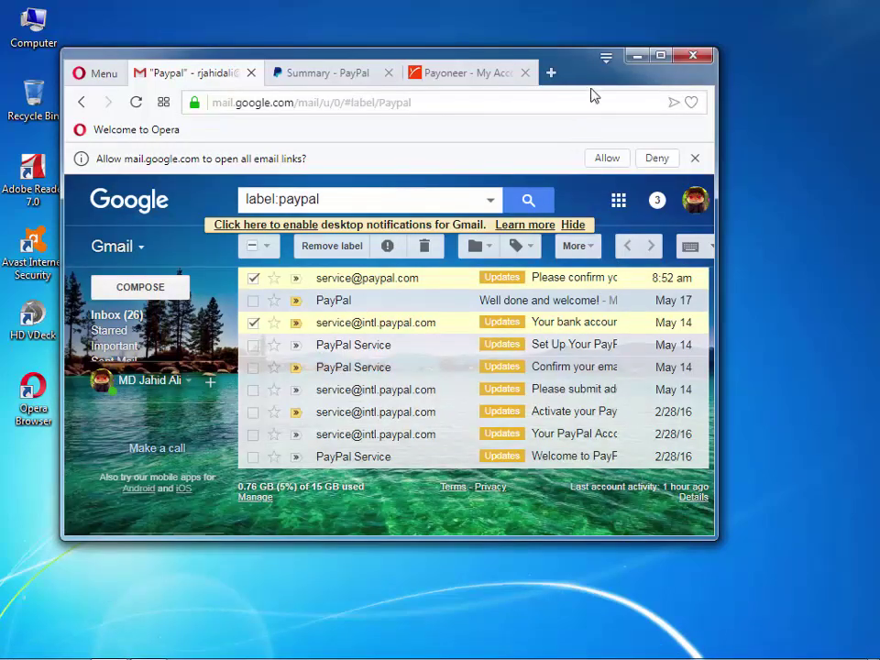
double_click(666, 67)
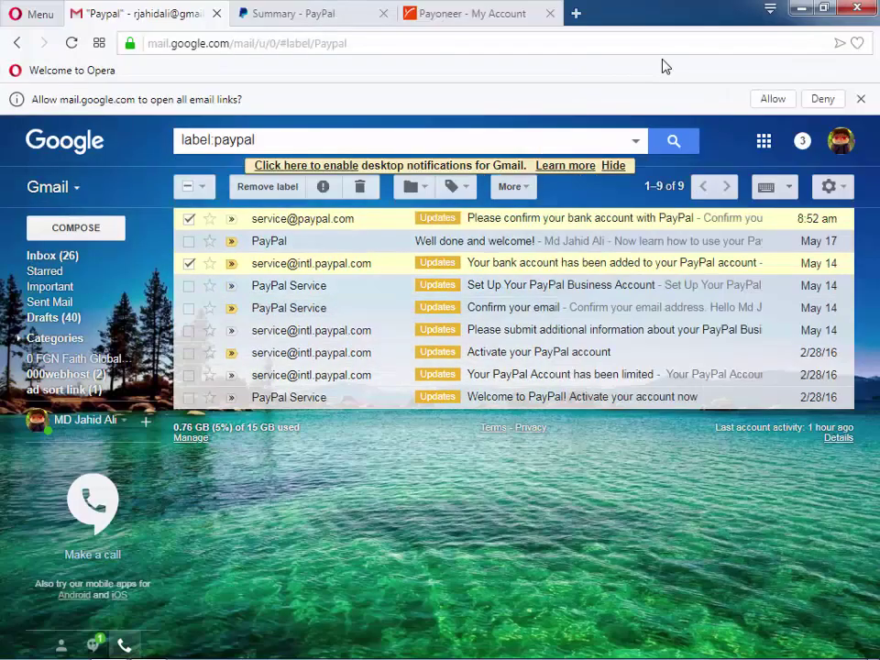
click(462, 21)
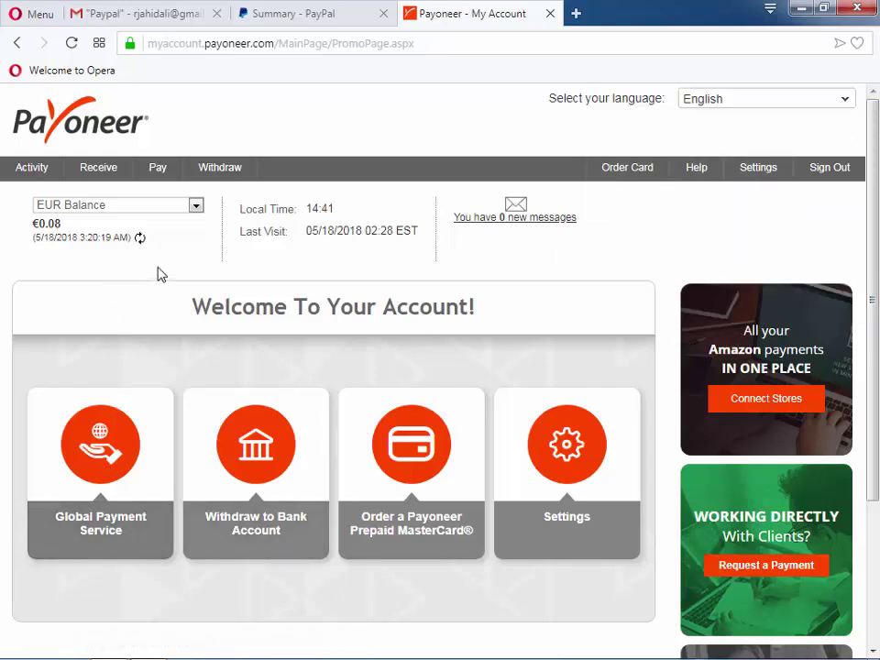
mouse_move(157, 174)
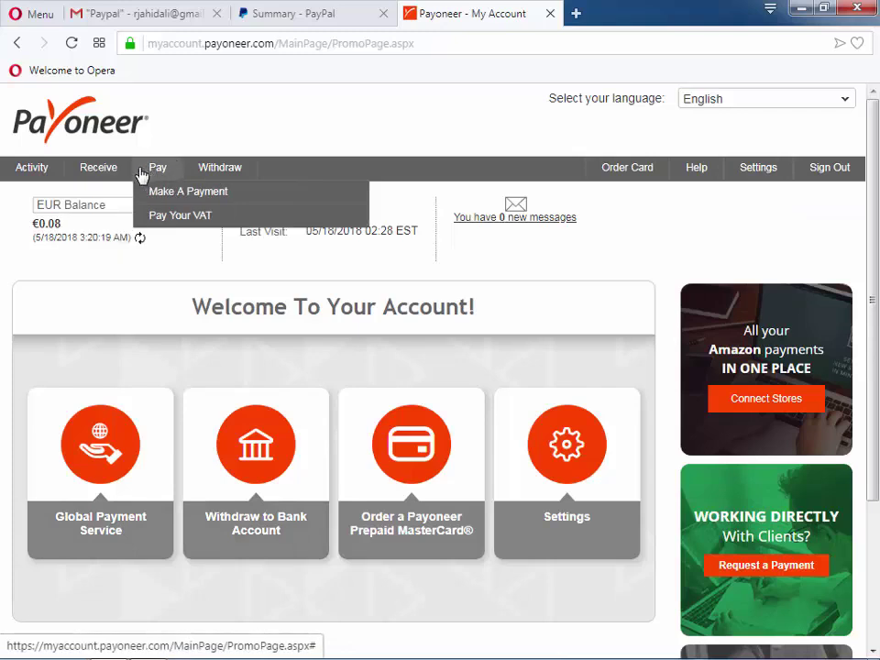
mouse_move(104, 176)
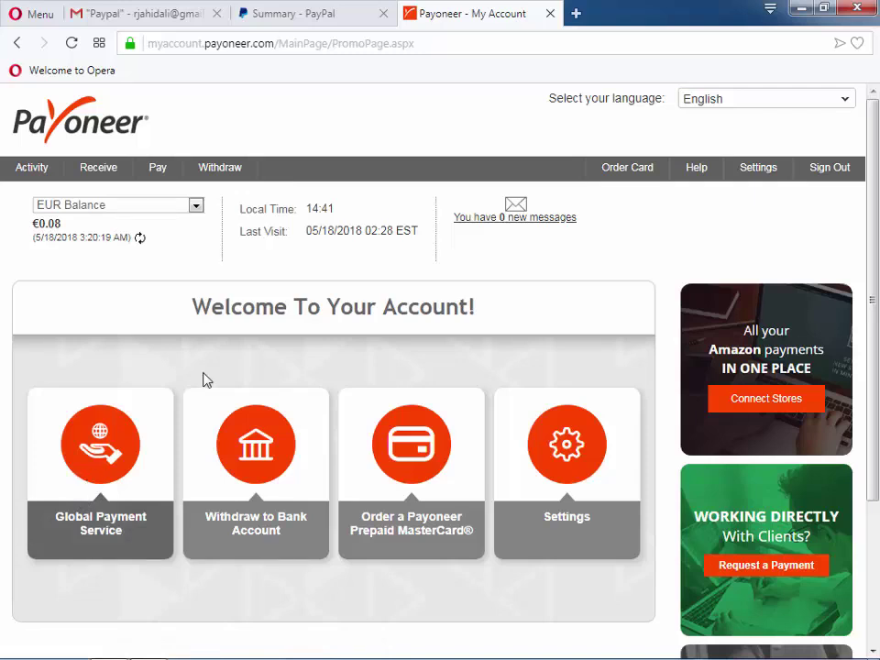
Open Global Payment Service to view the USD ACH receiving account details
click(93, 524)
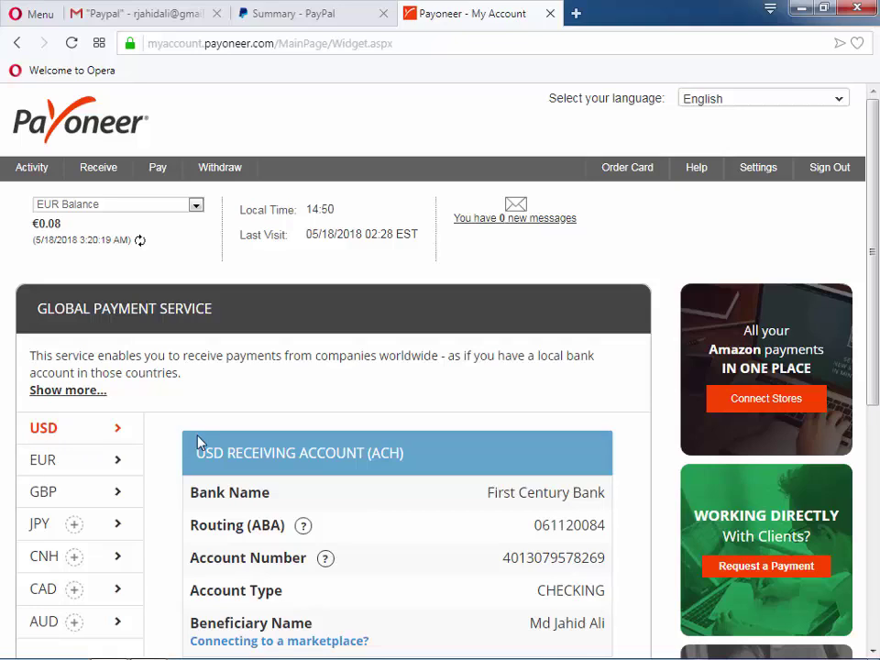
scroll(375, 391, down, 2)
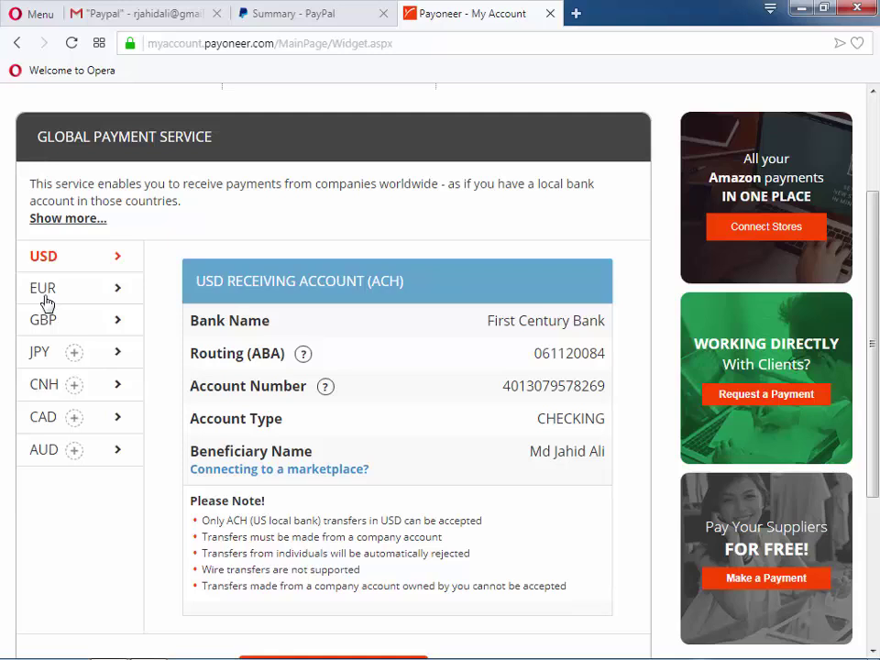
Copy the IBAN of Payoneer's EUR SEPA receiving account and return to PayPal's Summary
click(46, 303)
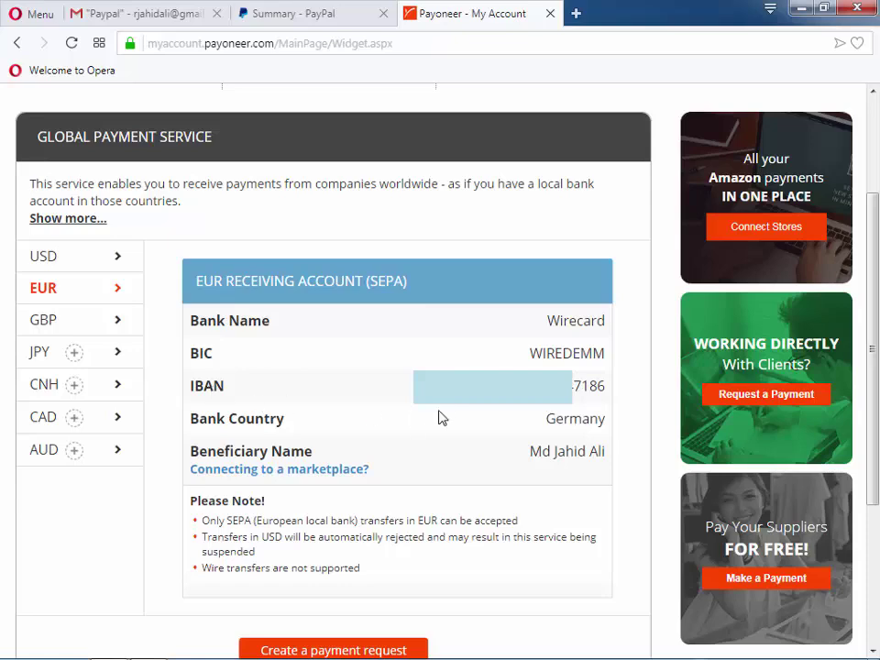
double_click(605, 386)
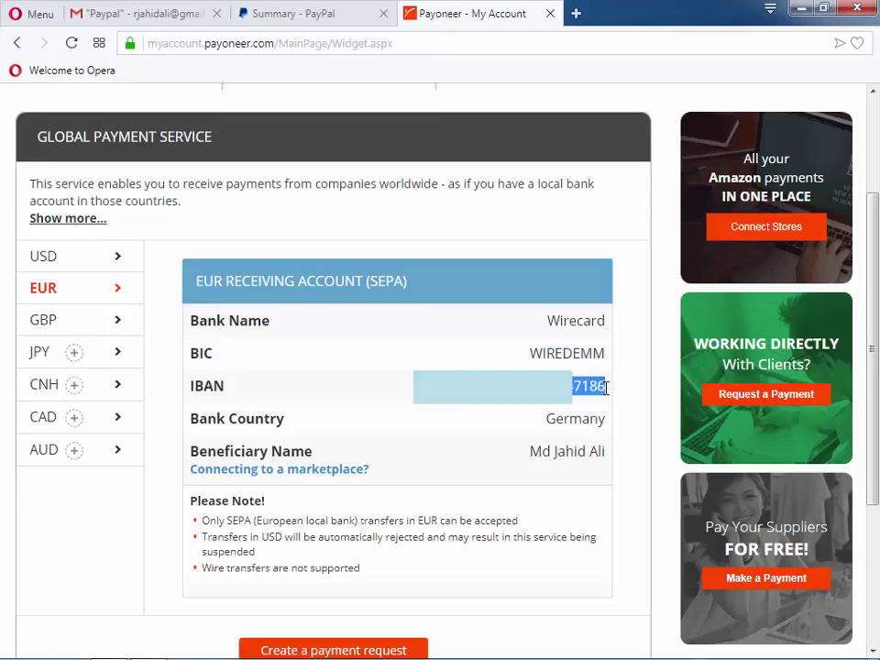
right_click(609, 390)
click(658, 448)
click(300, 20)
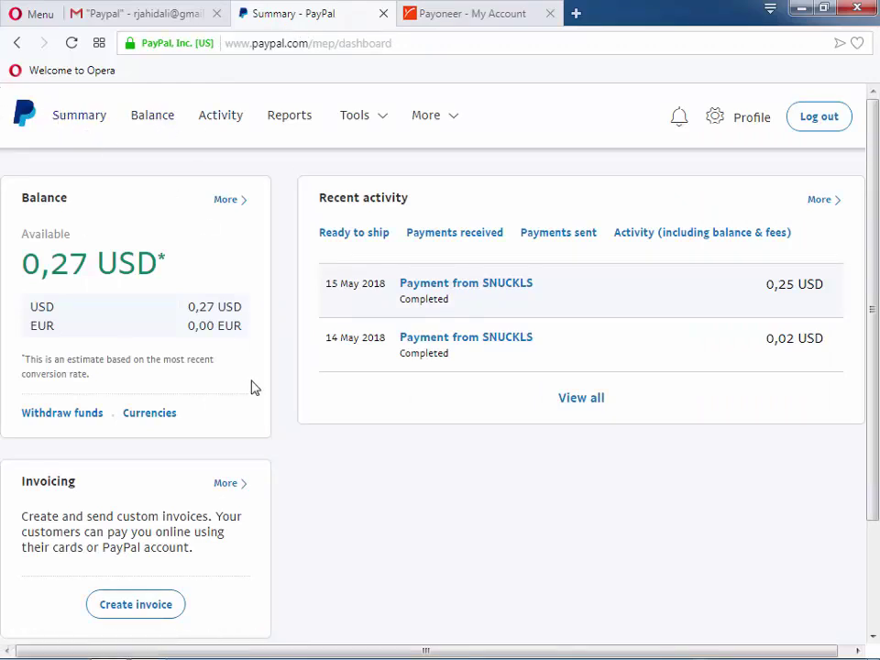
Go to PayPal's Balance page and start adding a new bank under Banks
scroll(260, 403, down, 3)
scroll(492, 444, up, 3)
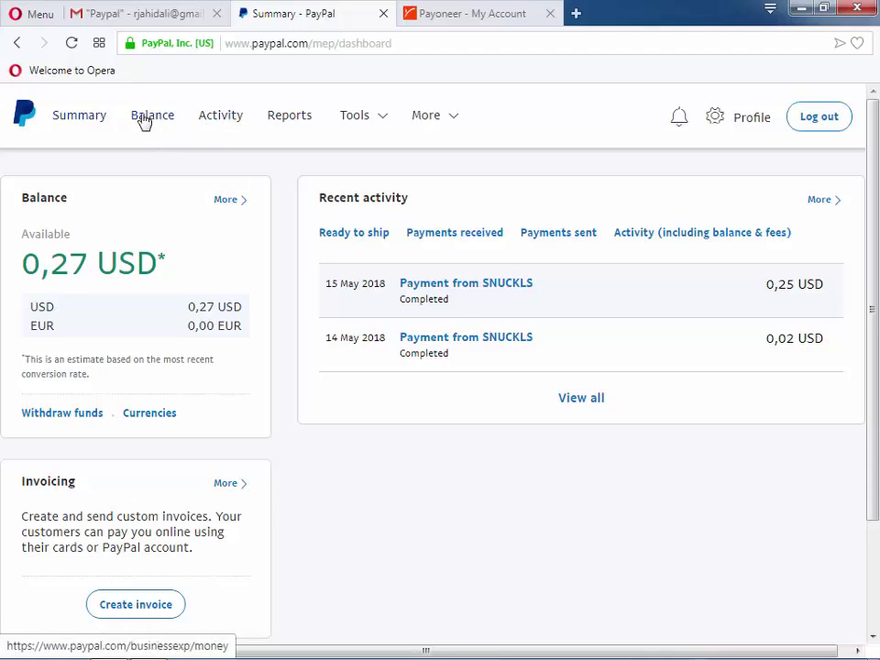
click(146, 121)
scroll(157, 330, down, 4)
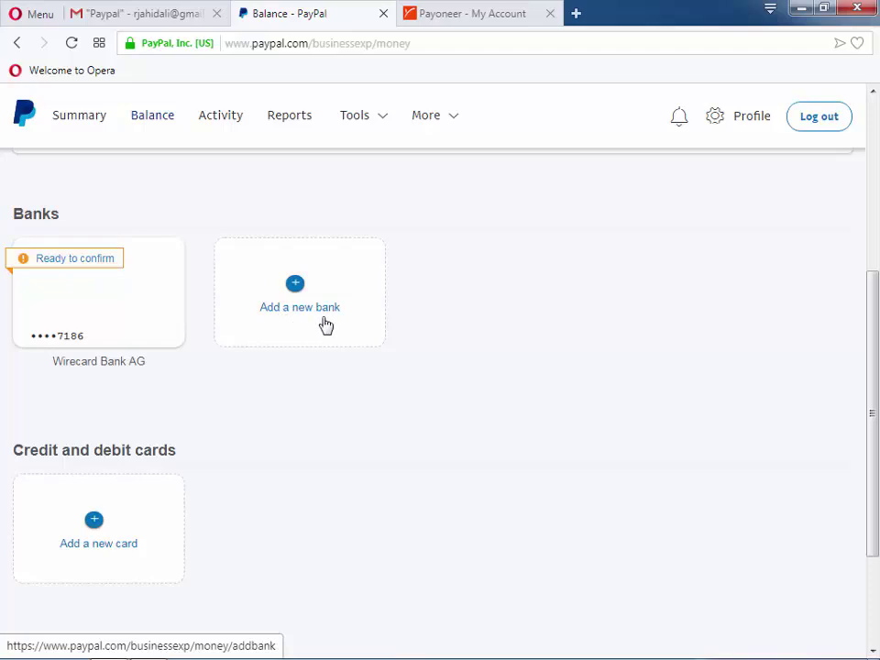
click(293, 324)
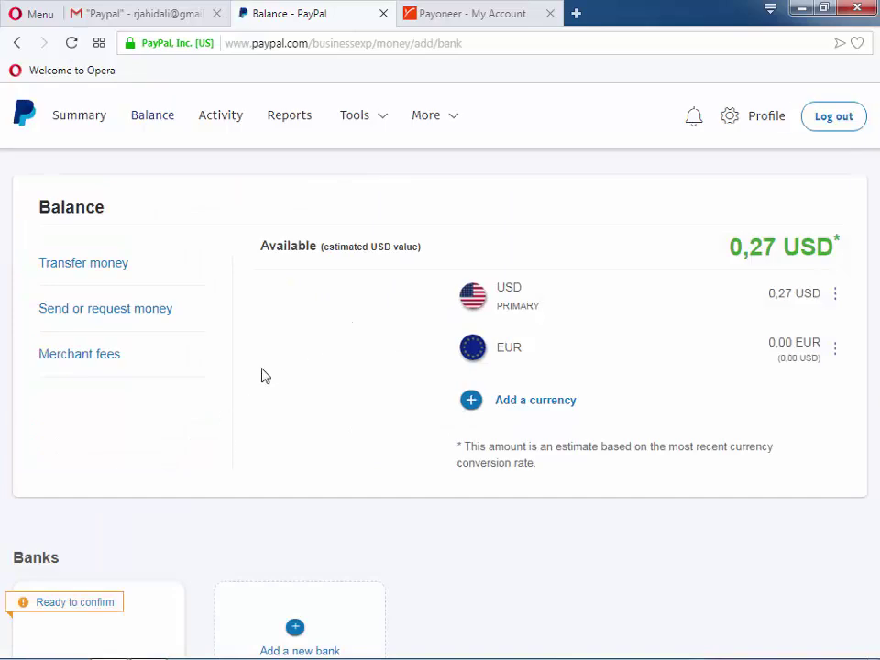
Leave the Add a Bank Account form with the IBAN unfilled and switch to Gmail's PayPal label
click(263, 349)
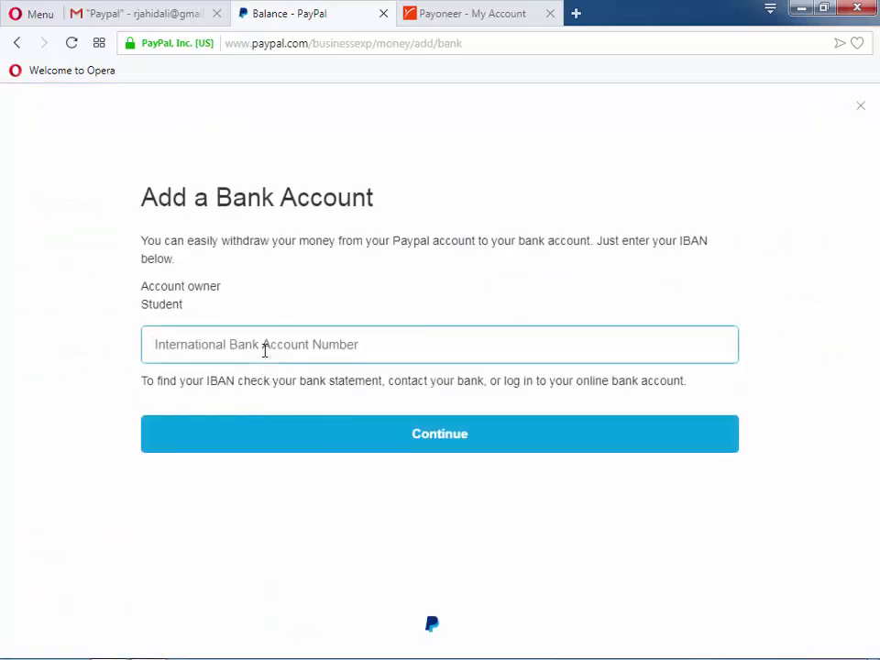
click(431, 13)
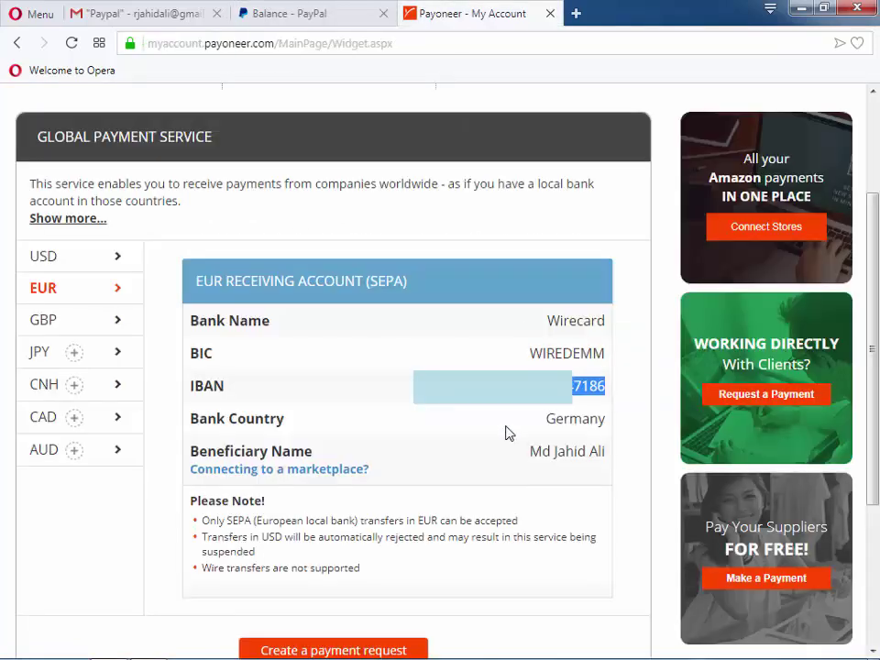
click(324, 9)
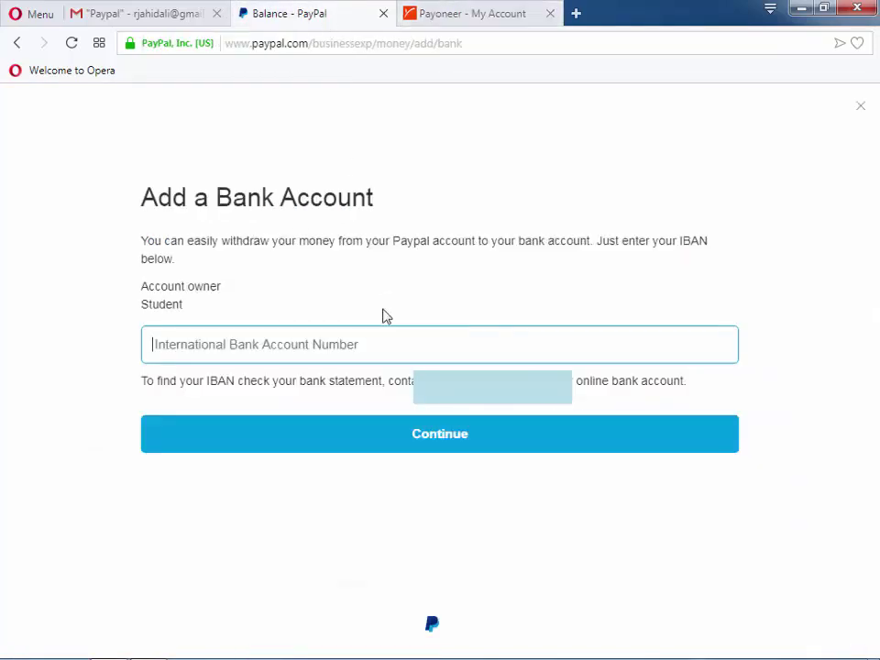
right_click(355, 350)
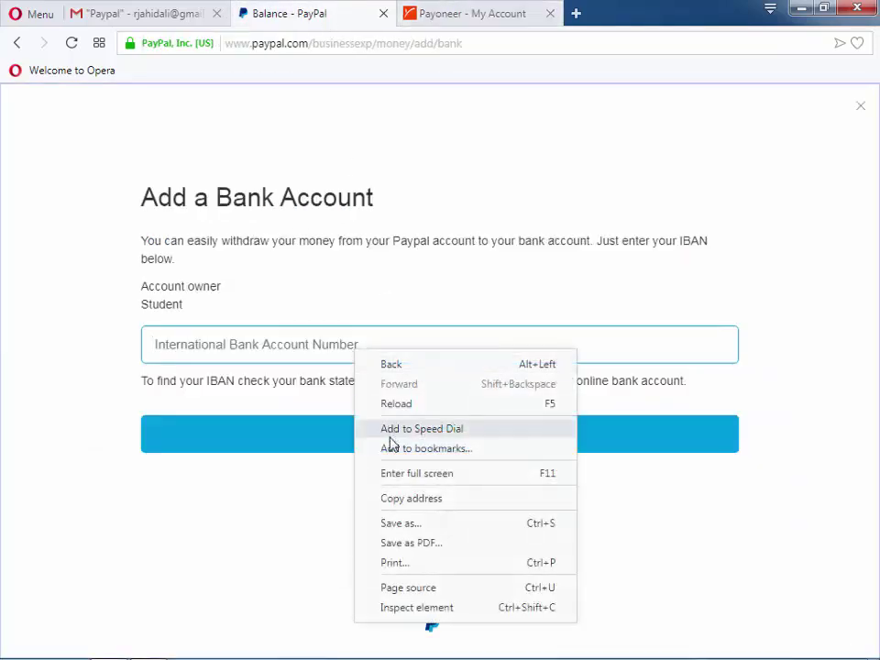
click(306, 521)
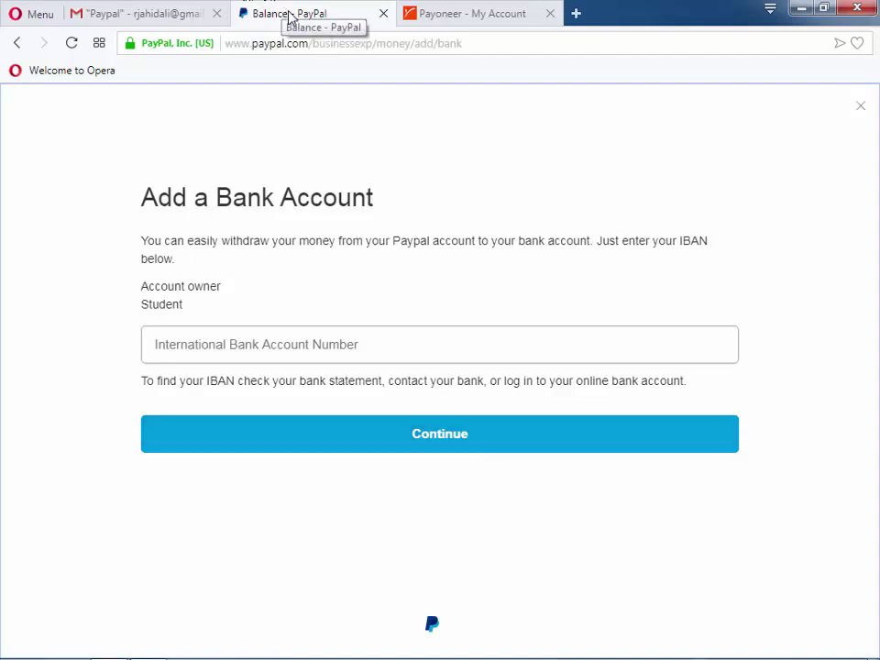
click(17, 43)
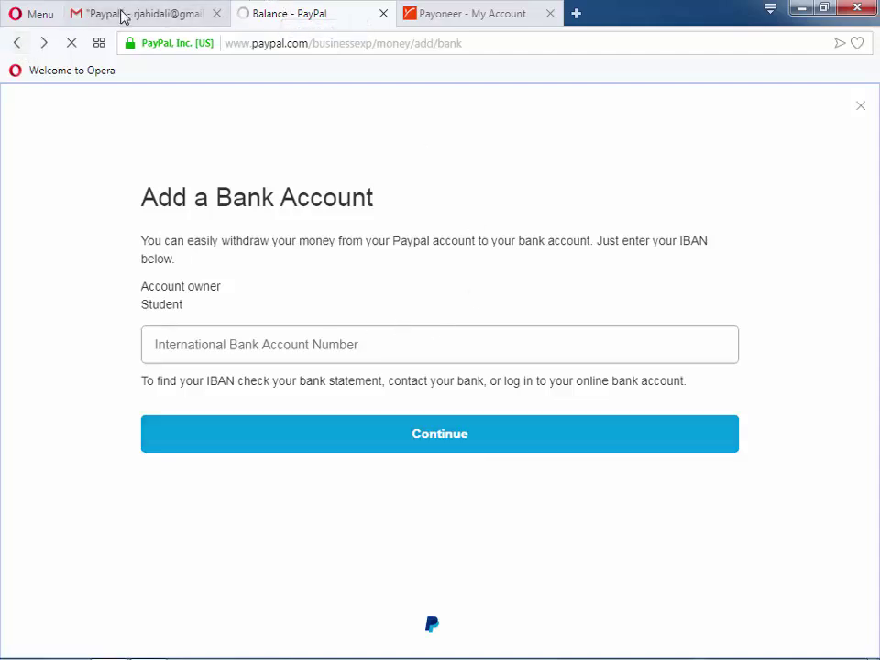
click(122, 17)
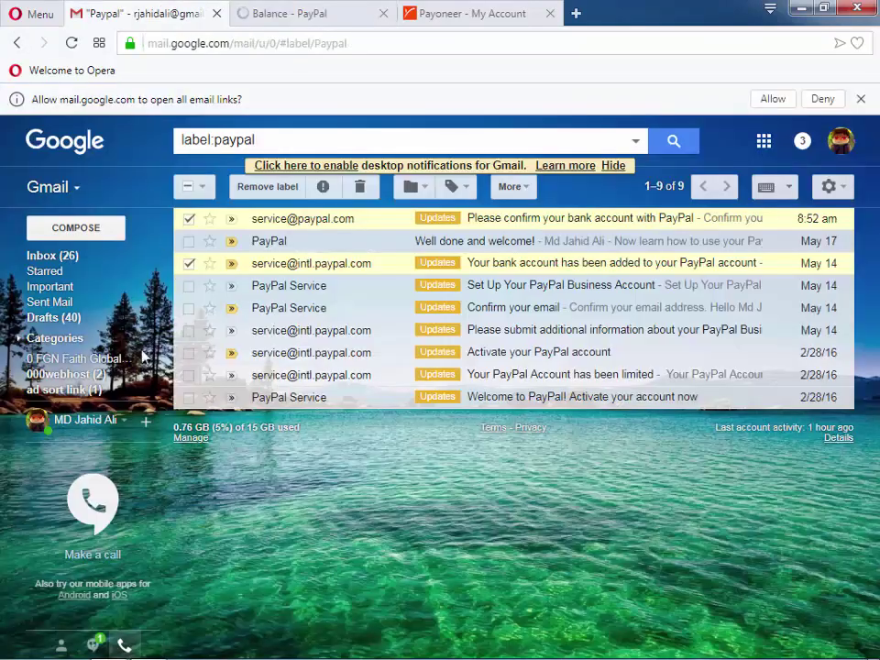
click(330, 268)
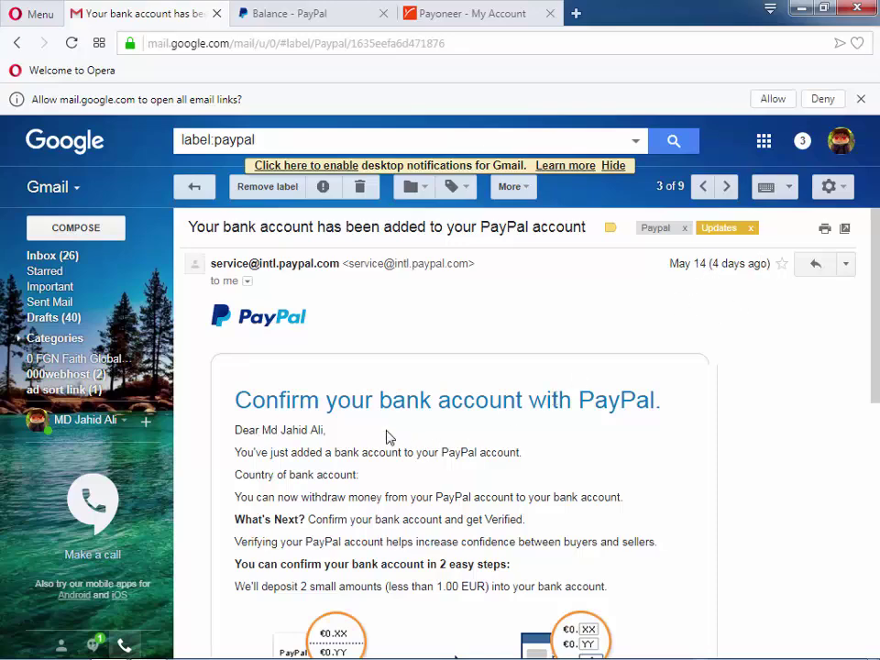
scroll(412, 434, down, 2)
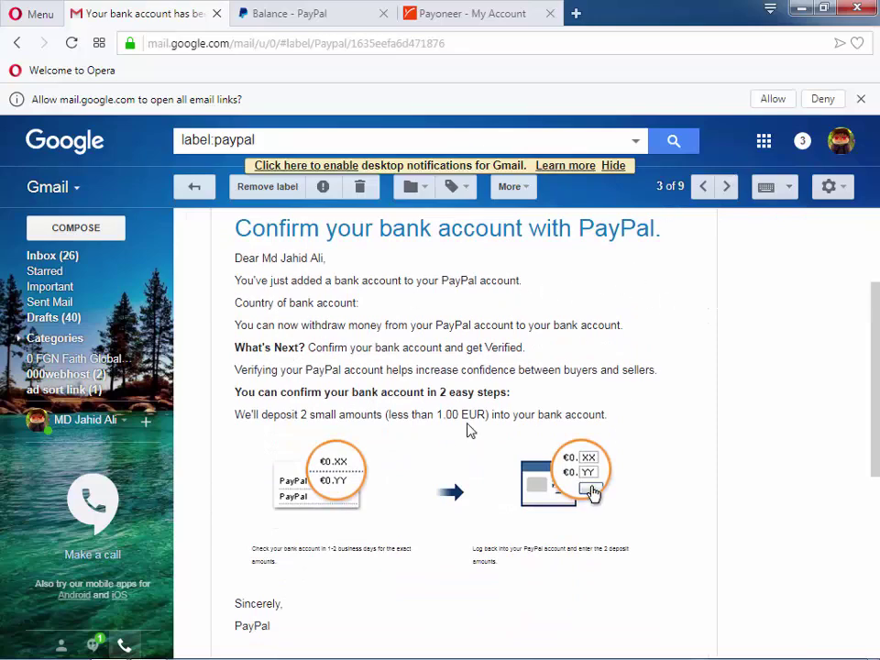
scroll(463, 436, down, 2)
scroll(456, 454, up, 3)
scroll(483, 516, down, 2)
scroll(543, 492, up, 2)
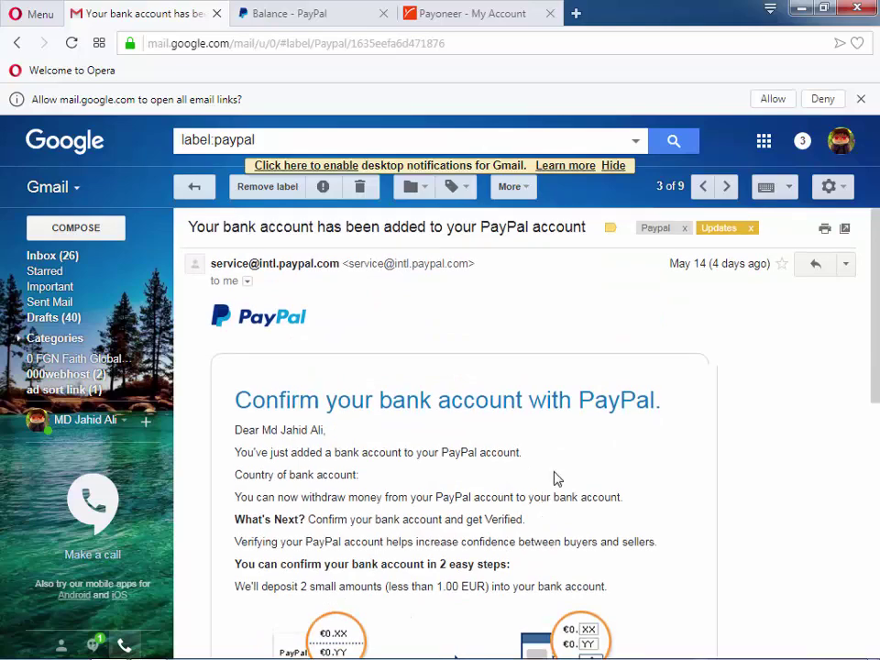
scroll(553, 477, down, 2)
scroll(554, 477, up, 2)
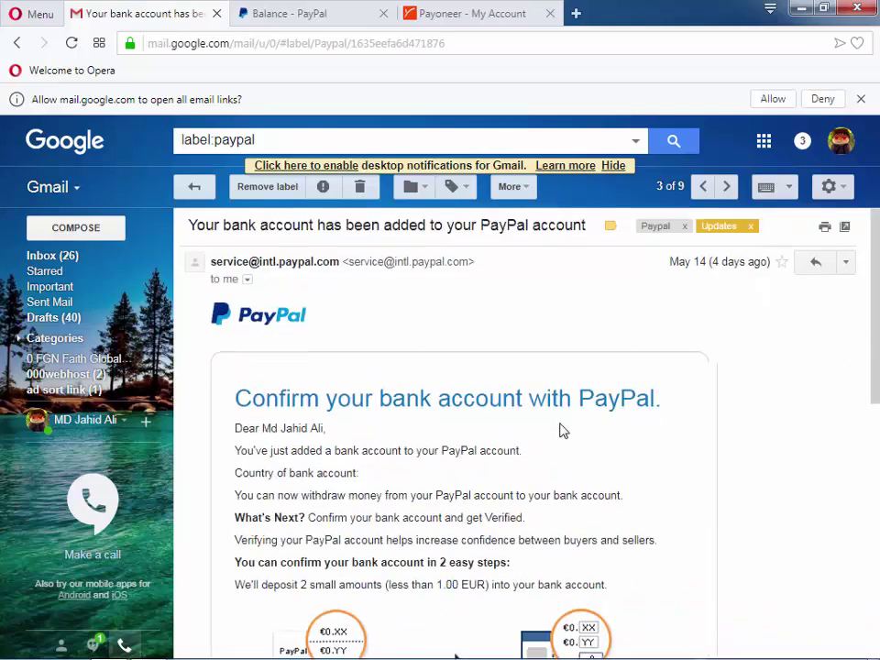
scroll(550, 438, down, 2)
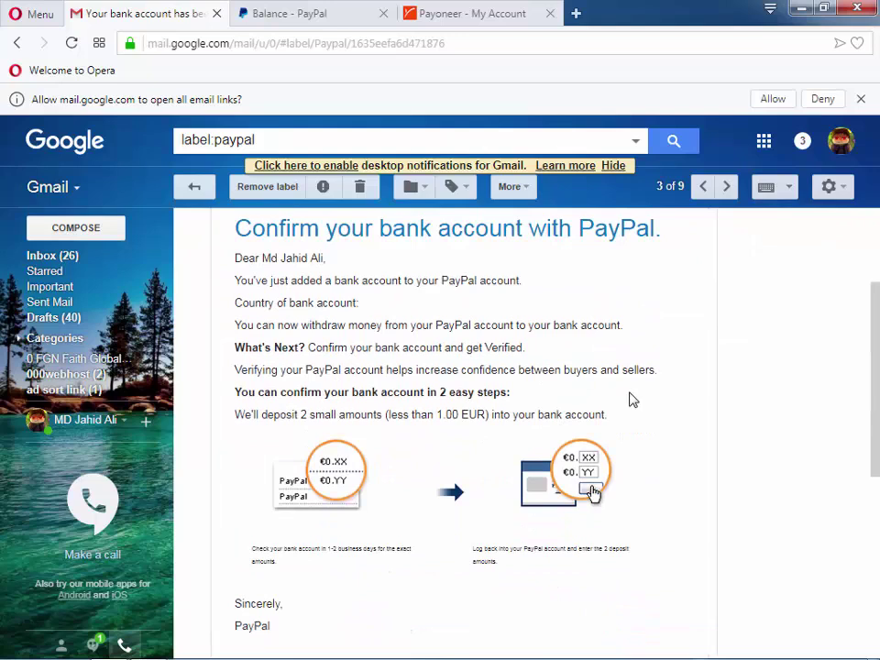
scroll(629, 399, up, 1)
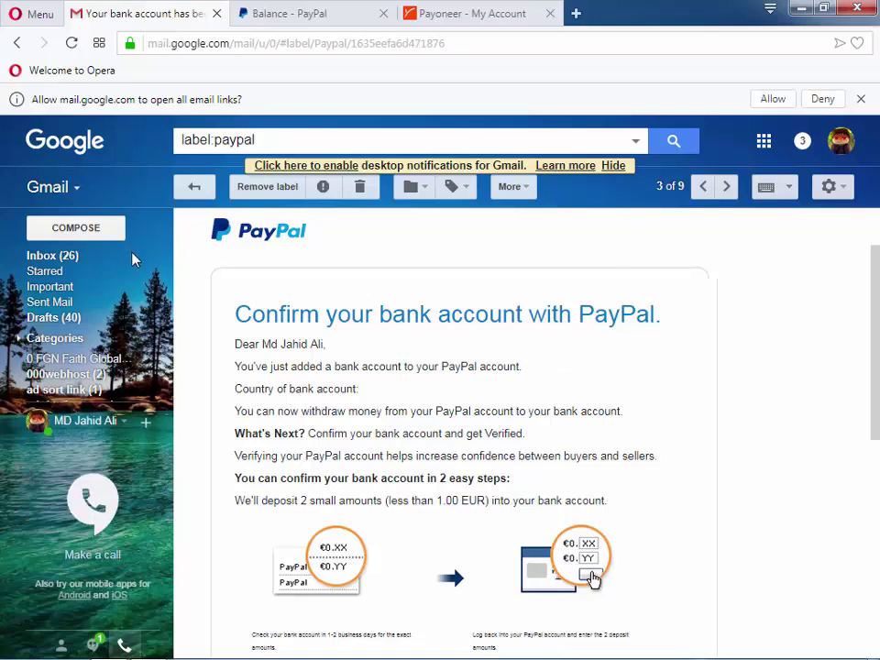
scroll(188, 266, up, 1)
click(195, 186)
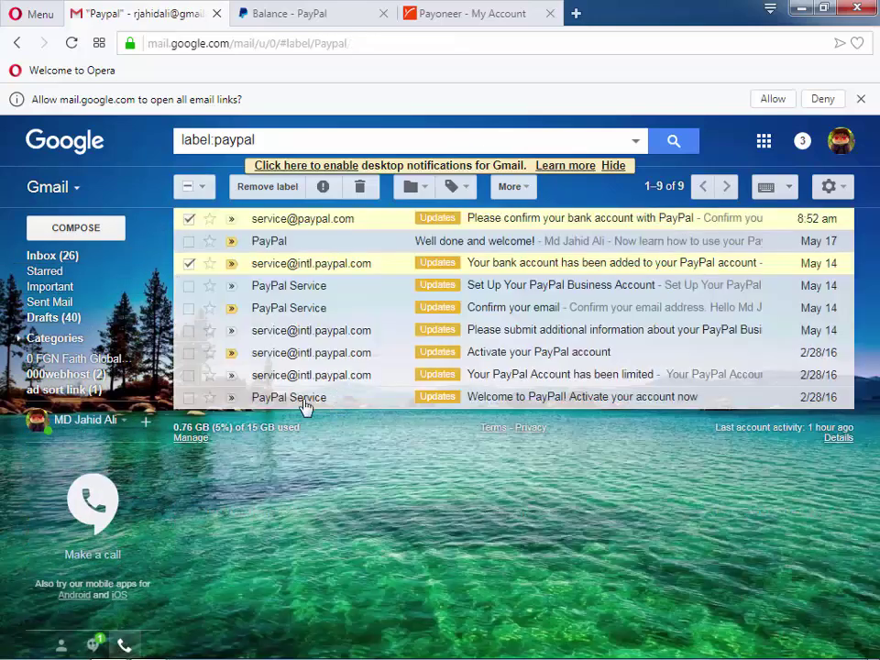
click(303, 224)
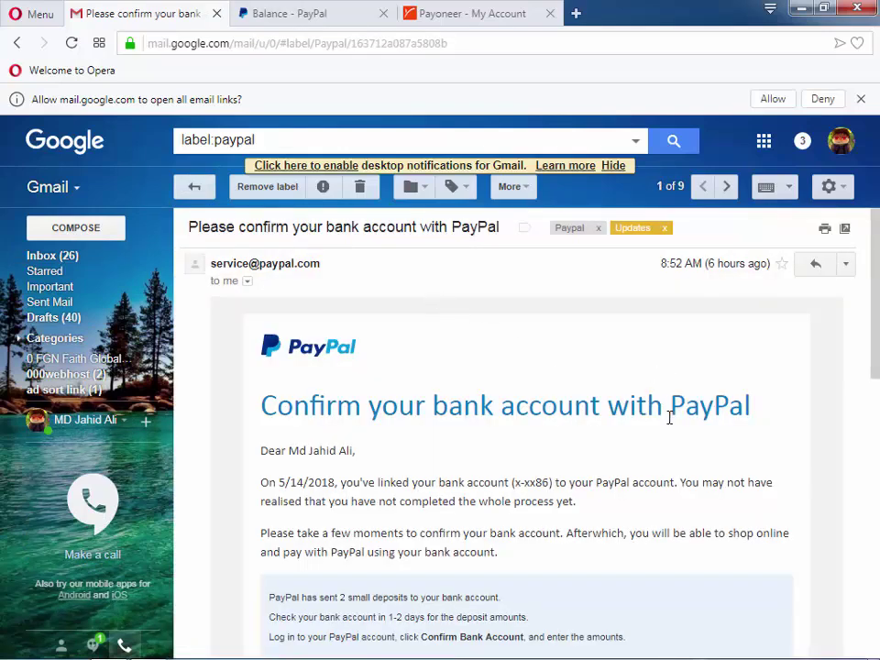
scroll(328, 324, down, 1)
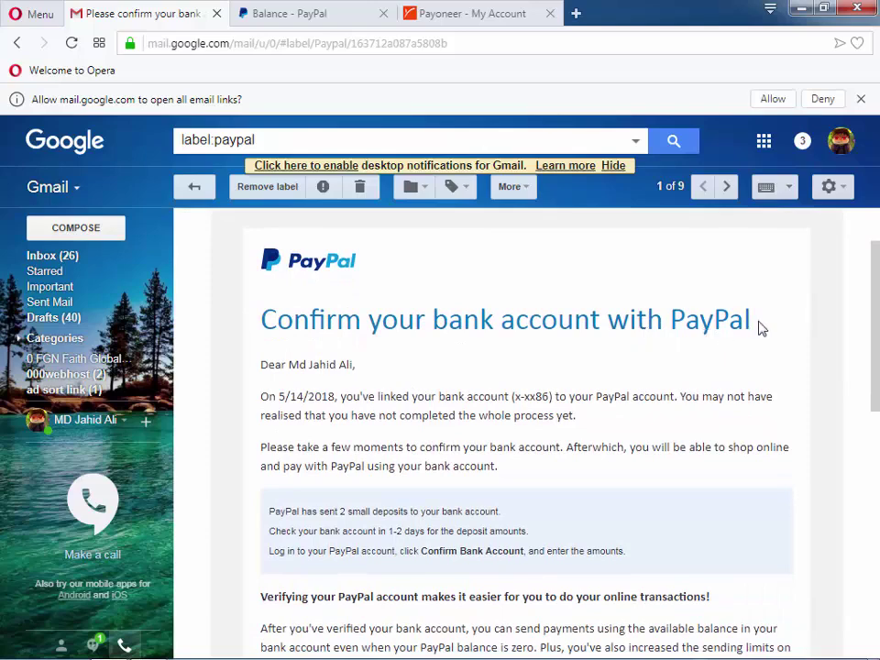
scroll(560, 476, down, 2)
scroll(560, 481, down, 2)
scroll(556, 468, up, 2)
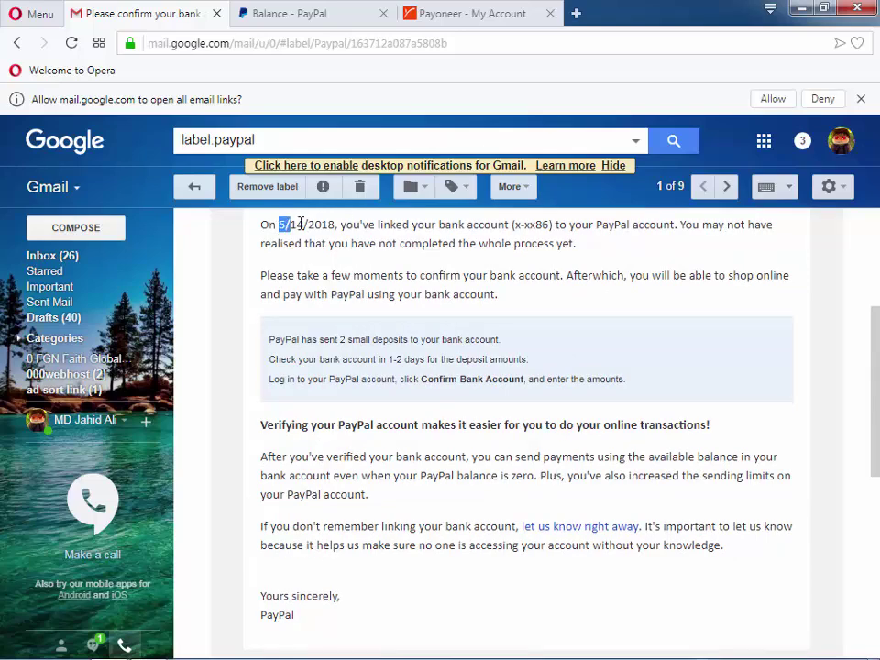
drag(281, 228, 337, 238)
click(322, 343)
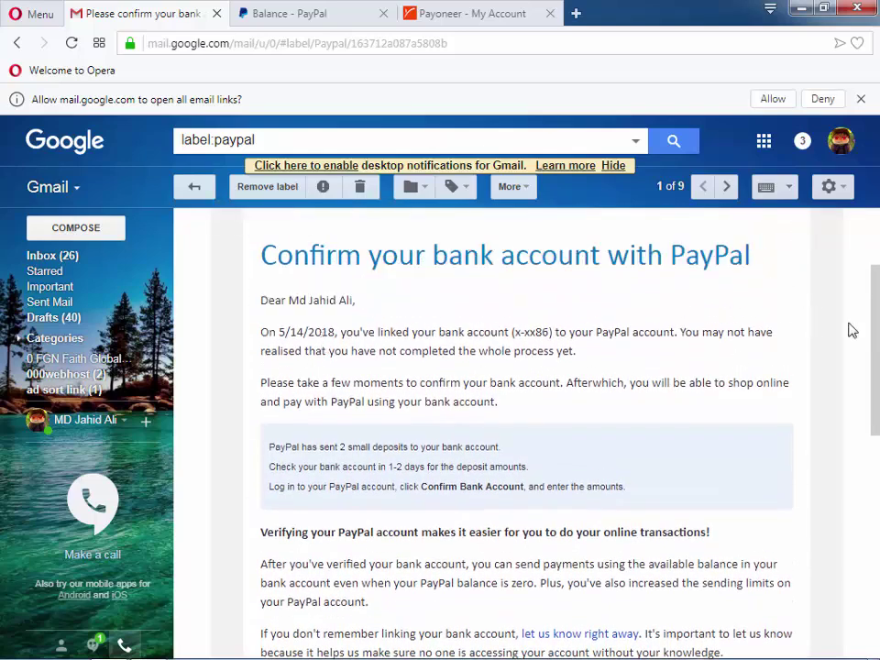
scroll(851, 330, up, 2)
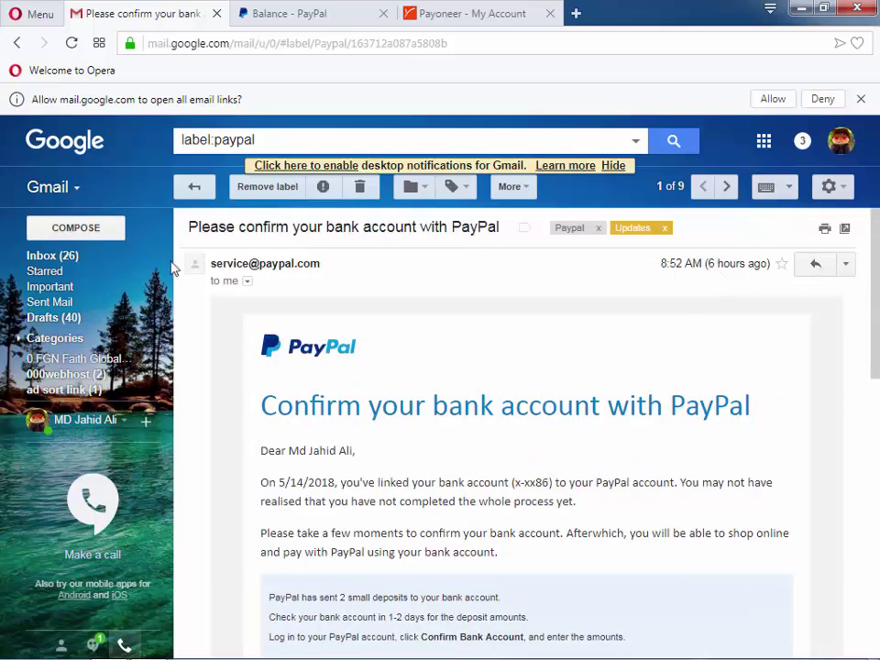
scroll(723, 379, down, 1)
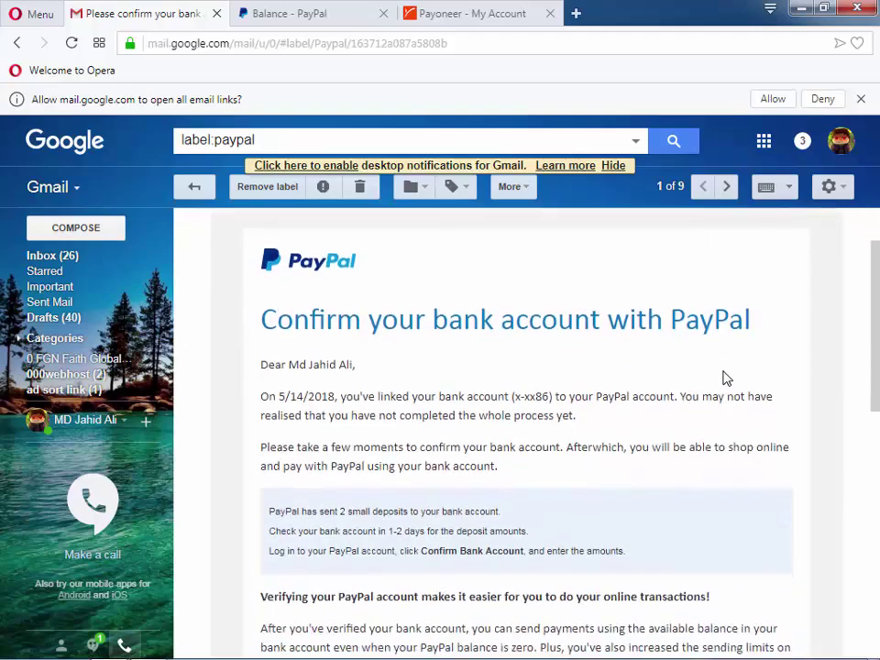
scroll(723, 379, down, 2)
scroll(723, 377, down, 1)
scroll(723, 375, down, 4)
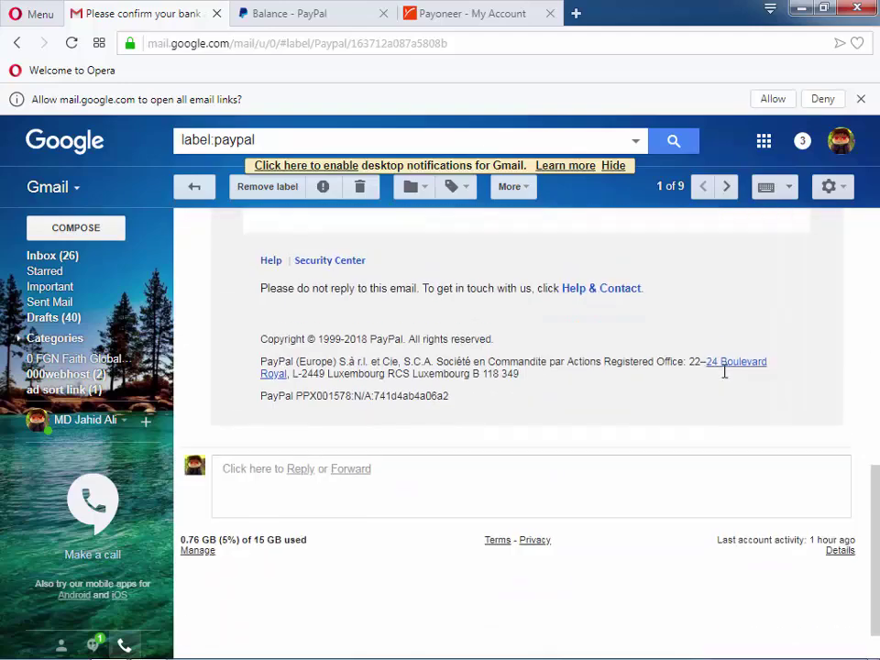
scroll(723, 372, up, 3)
scroll(723, 368, up, 4)
scroll(723, 371, up, 1)
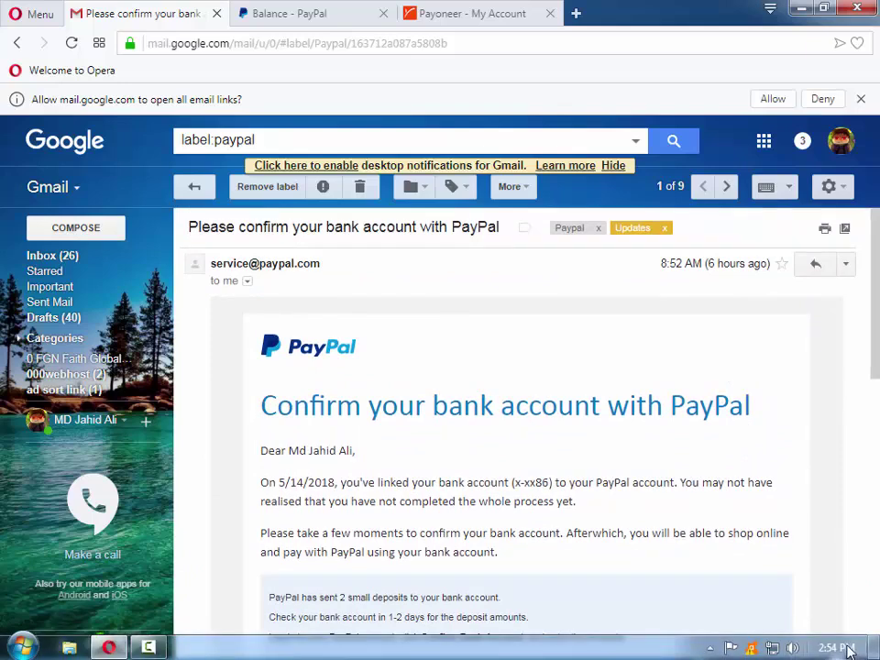
click(849, 649)
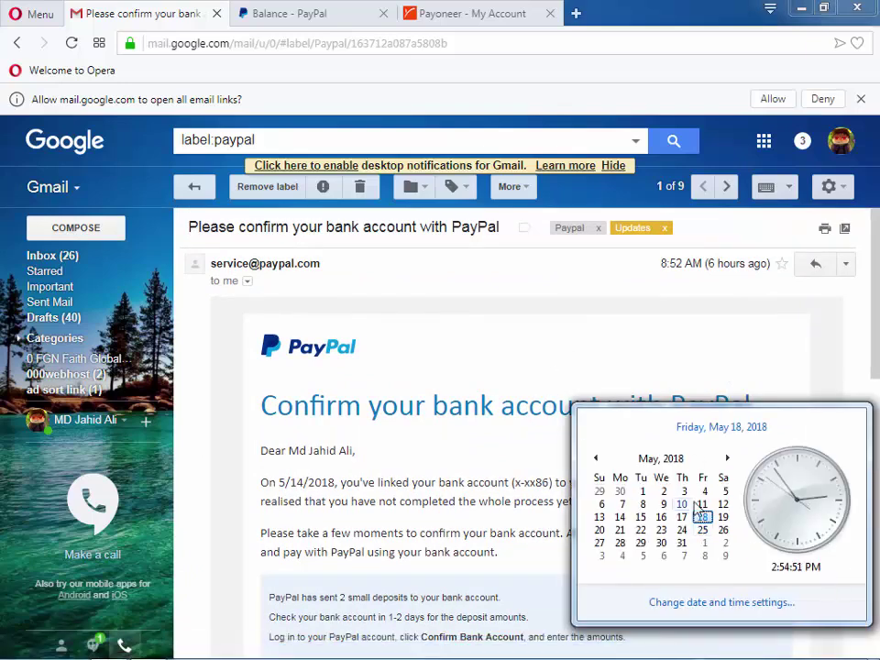
click(427, 439)
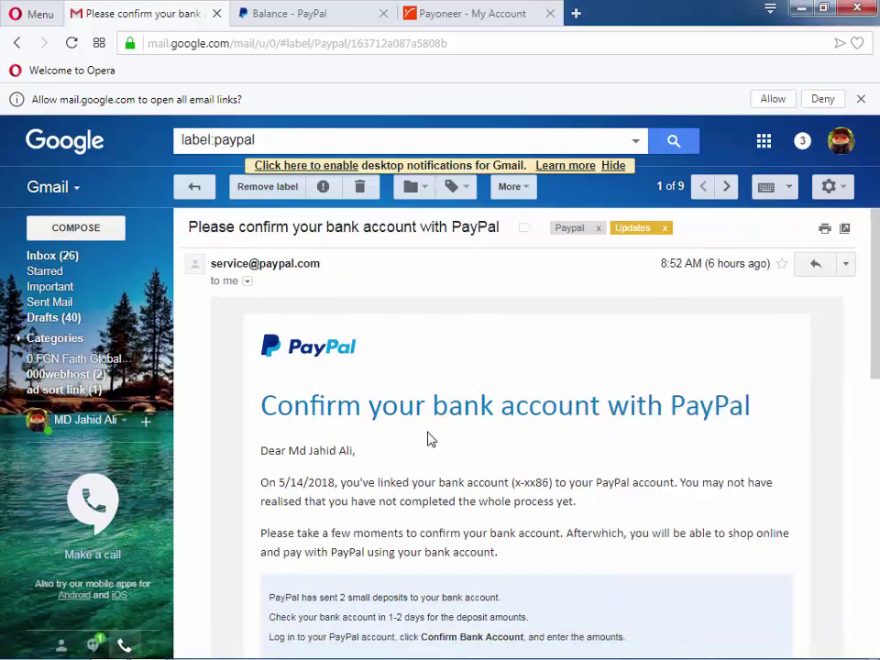
scroll(575, 454, down, 3)
scroll(572, 447, up, 3)
Return to the email list and open Payoneer's 'You Have Received a Payment!' email
click(190, 187)
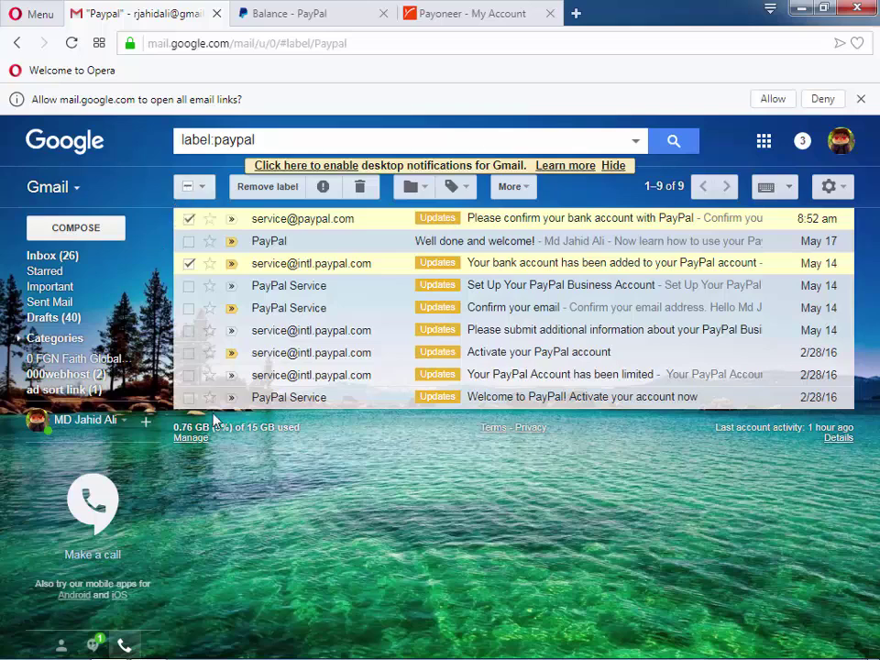
mouse_move(87, 271)
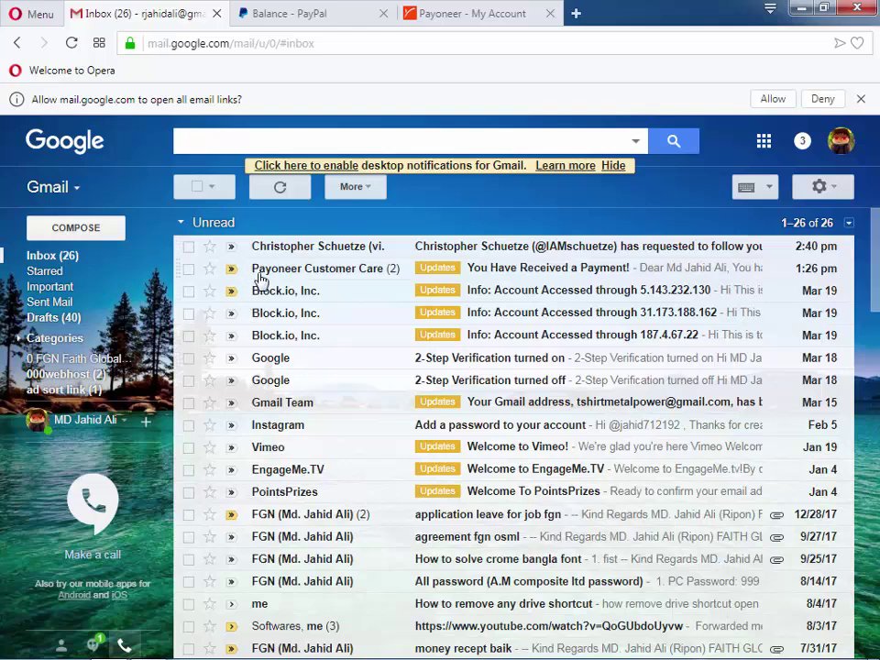
mouse_move(275, 279)
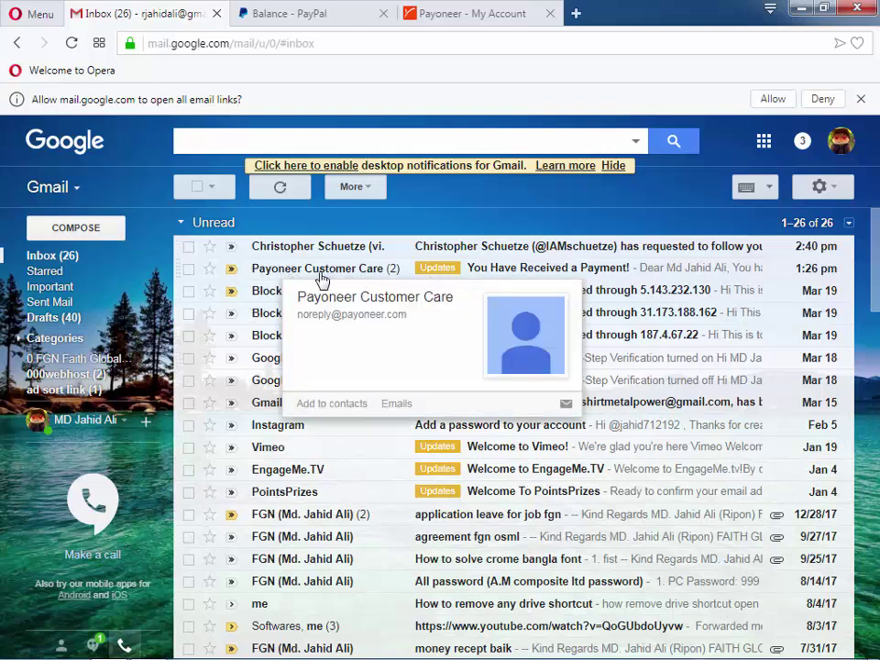
click(319, 274)
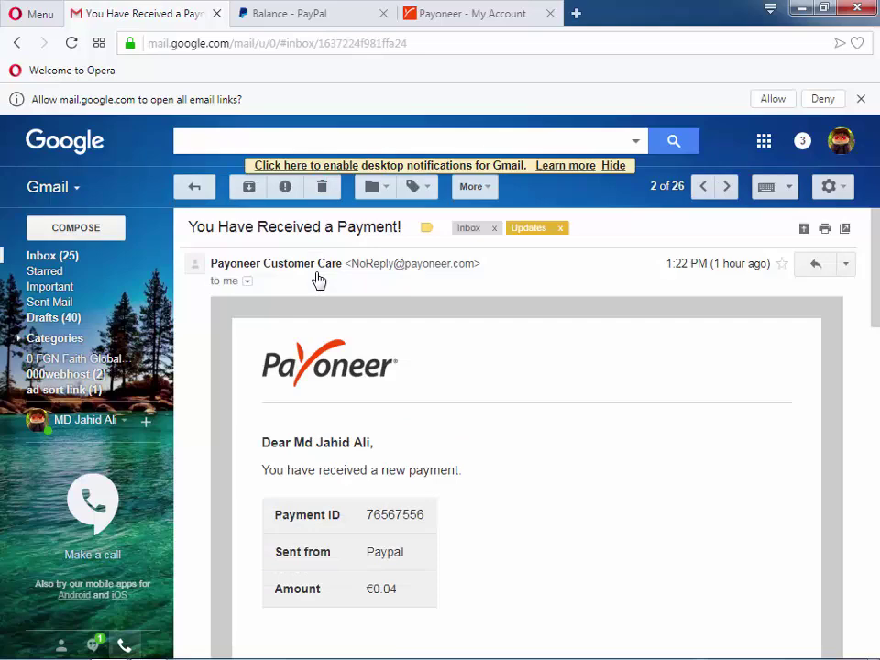
Scroll through the email and select the 04 in the €0.04 payment amount
scroll(482, 384, down, 3)
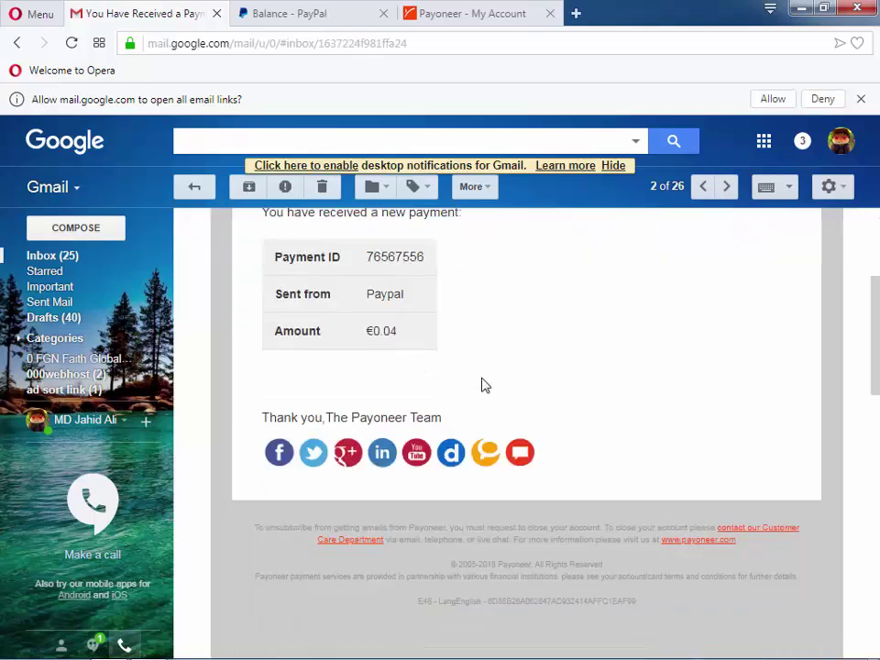
scroll(483, 385, up, 1)
scroll(483, 381, down, 1)
scroll(483, 381, down, 1)
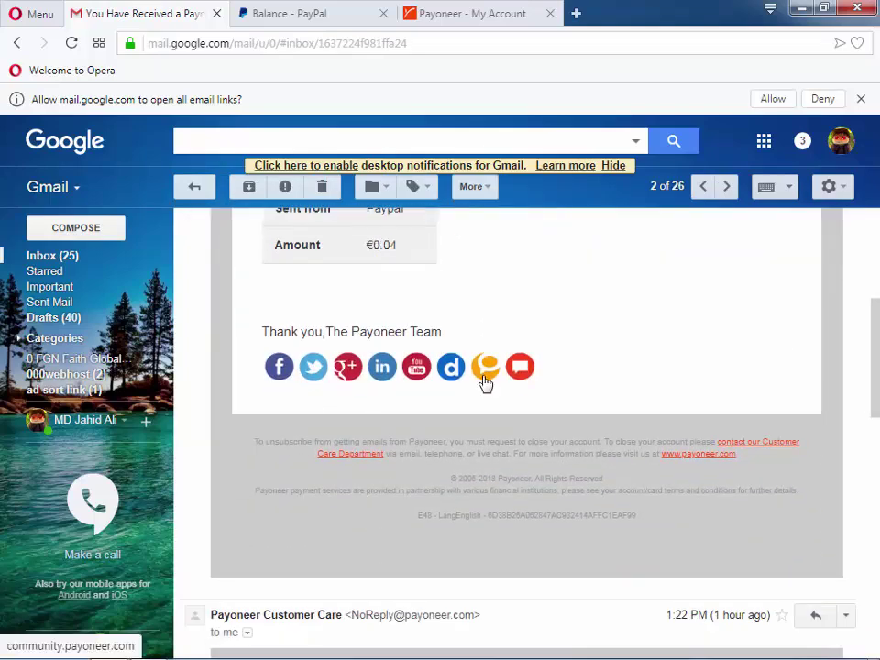
scroll(483, 381, down, 3)
scroll(485, 381, down, 1)
scroll(486, 382, down, 2)
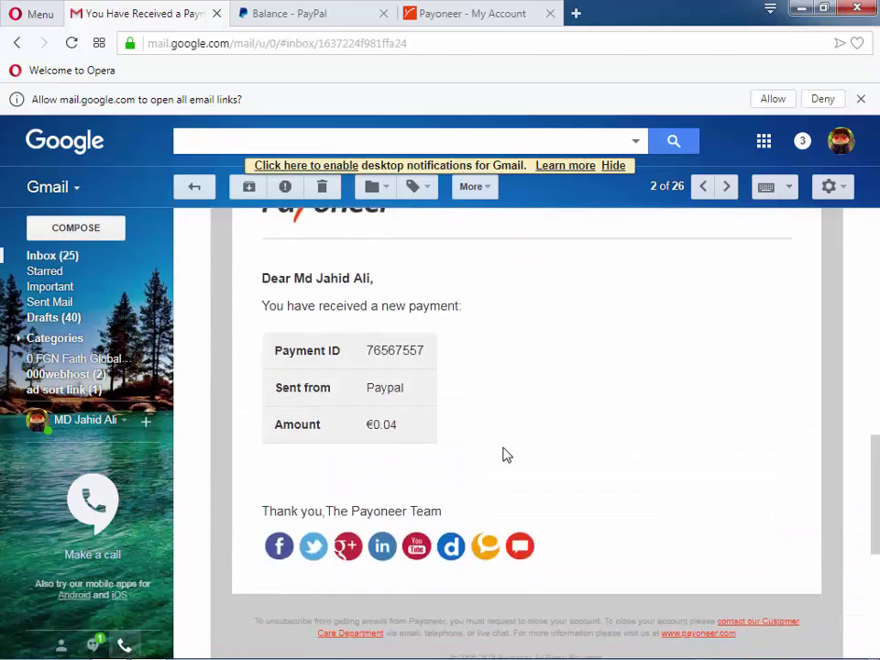
drag(386, 434, 423, 434)
scroll(422, 431, up, 1)
scroll(422, 431, down, 3)
scroll(417, 420, up, 1)
scroll(417, 419, up, 5)
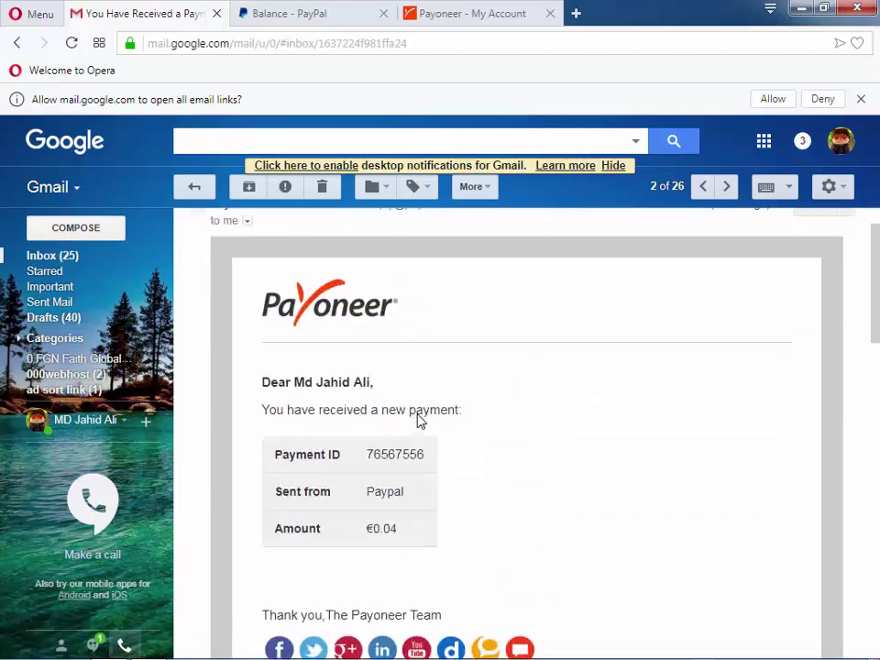
scroll(403, 486, up, 1)
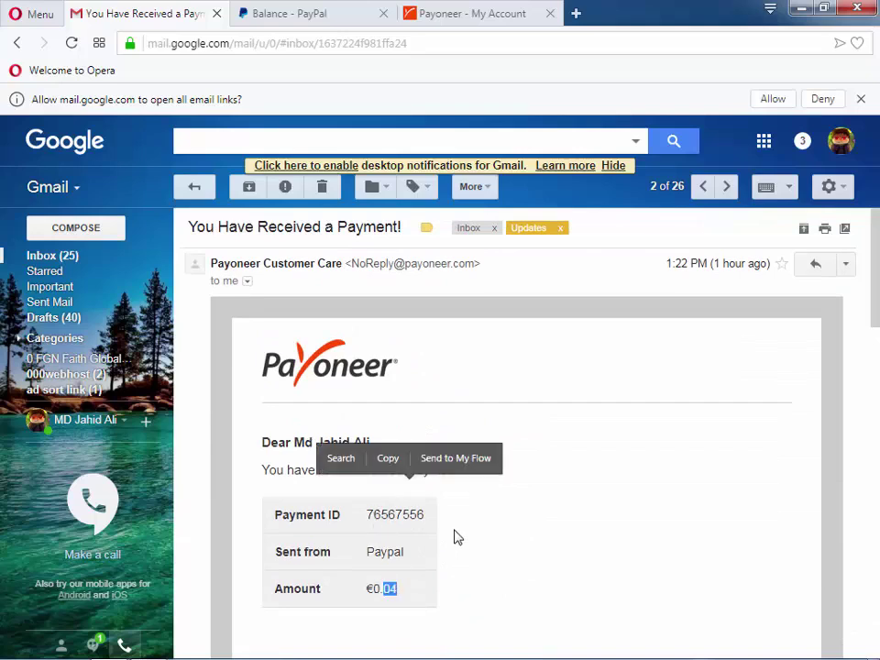
scroll(455, 534, down, 2)
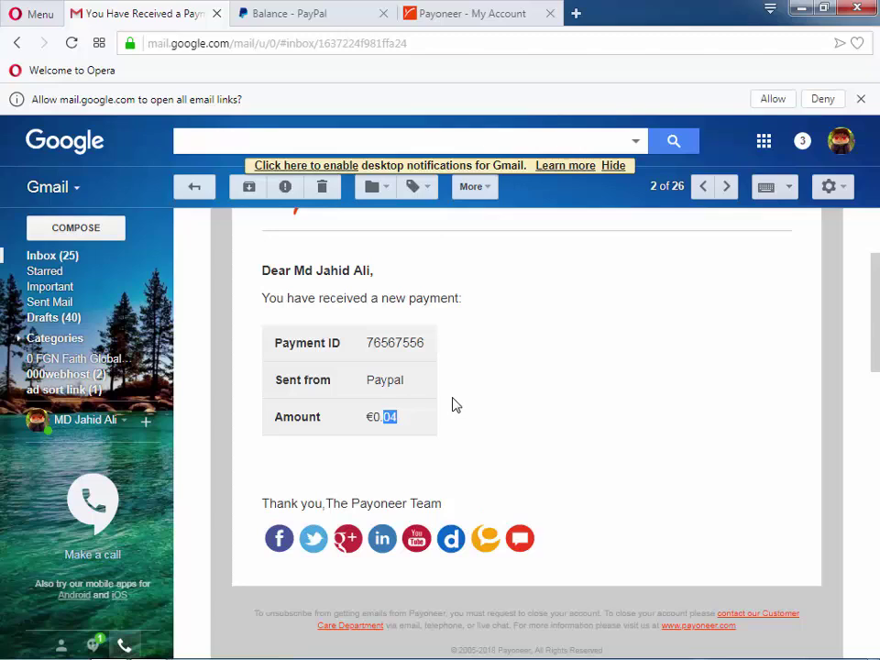
click(295, 16)
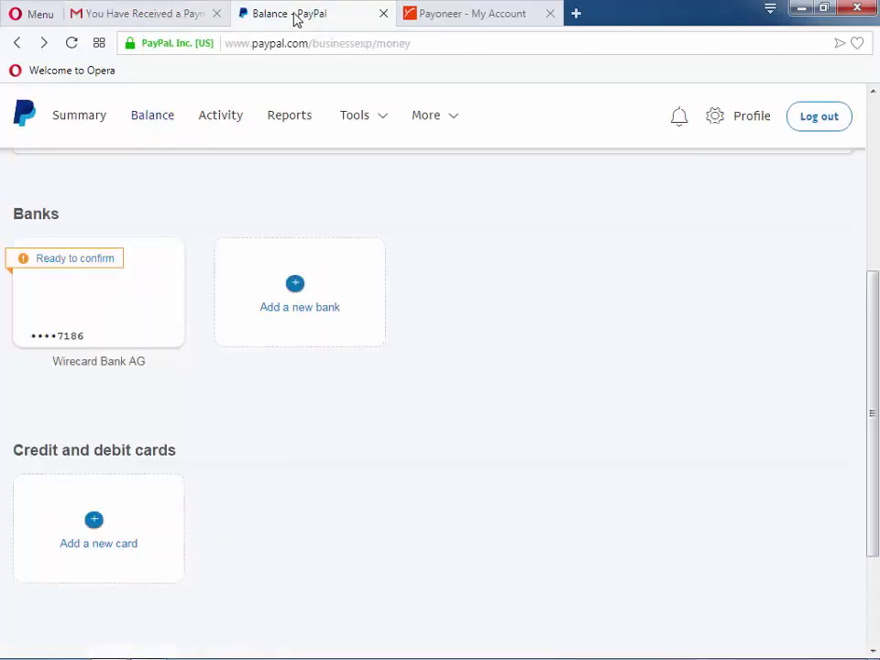
click(80, 264)
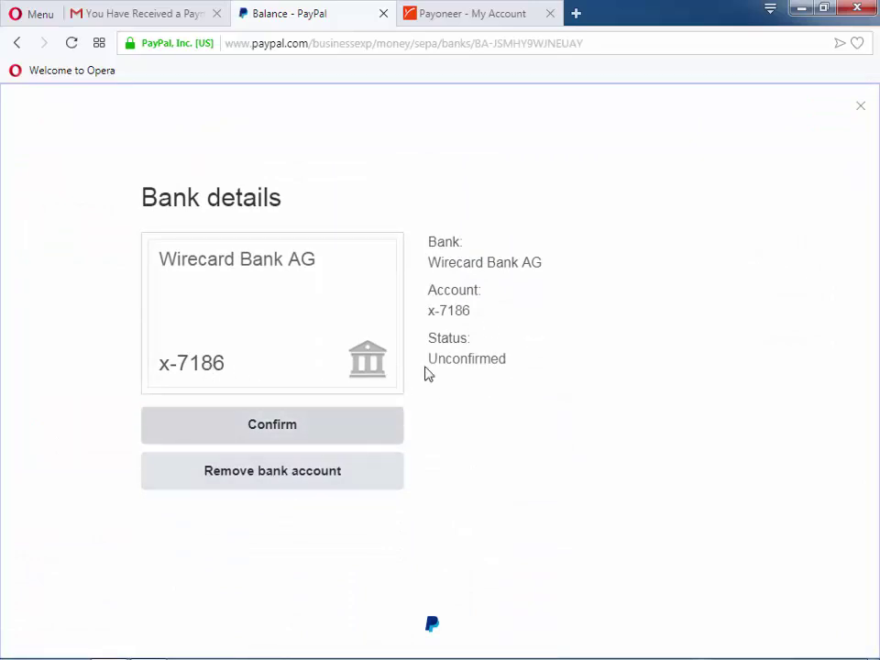
click(273, 433)
click(249, 341)
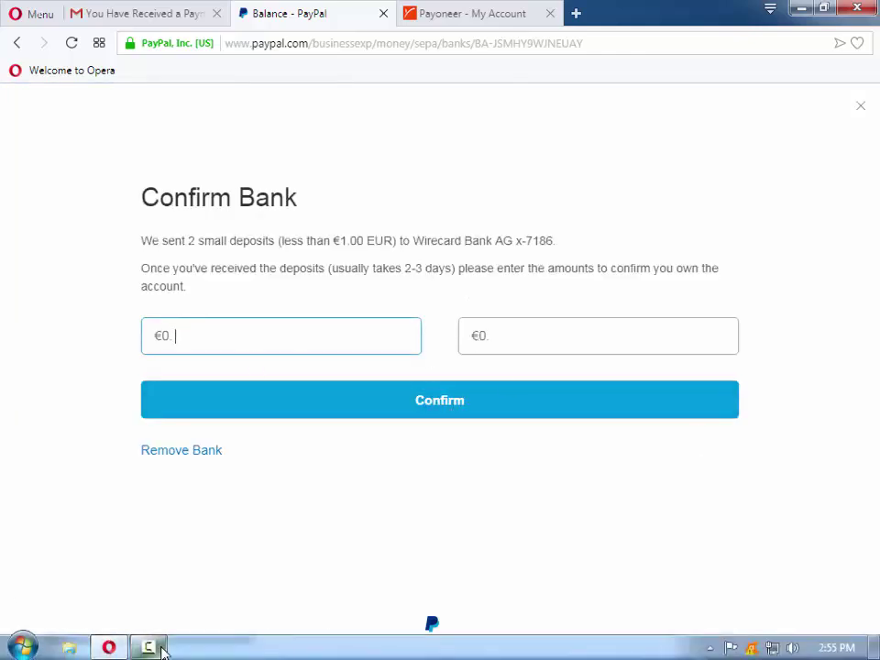
mouse_move(162, 649)
text(04)
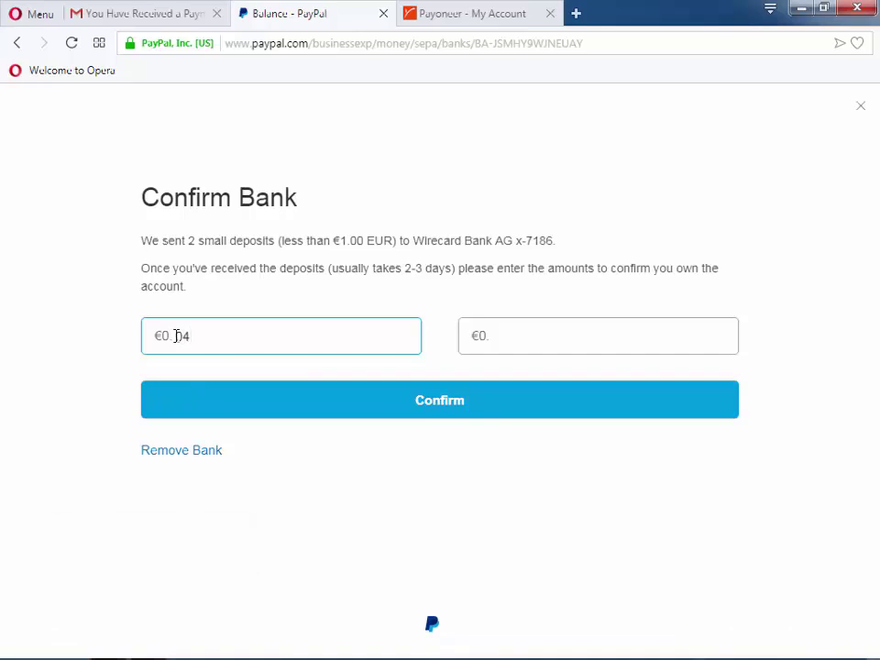
click(509, 335)
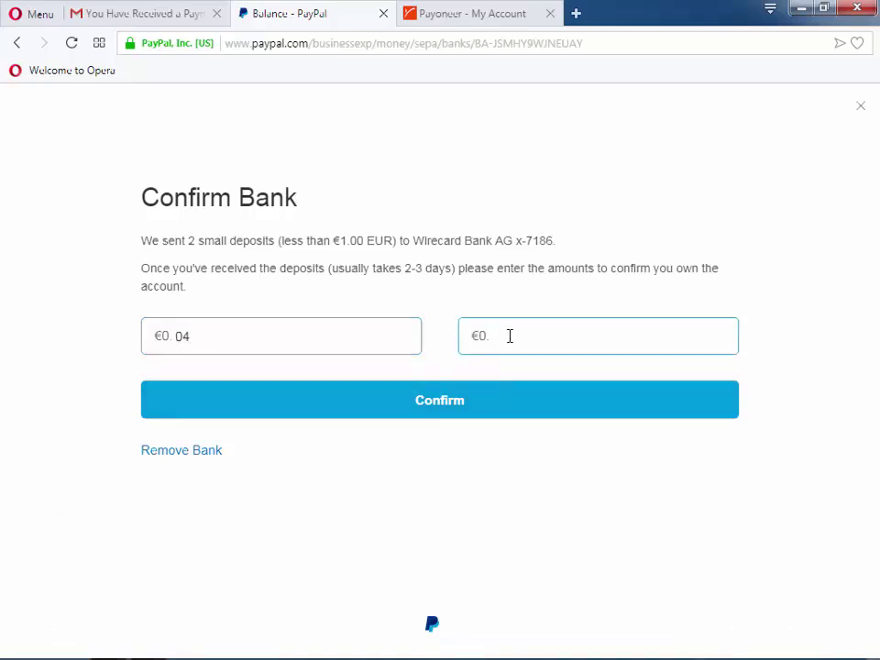
text(04)
click(436, 404)
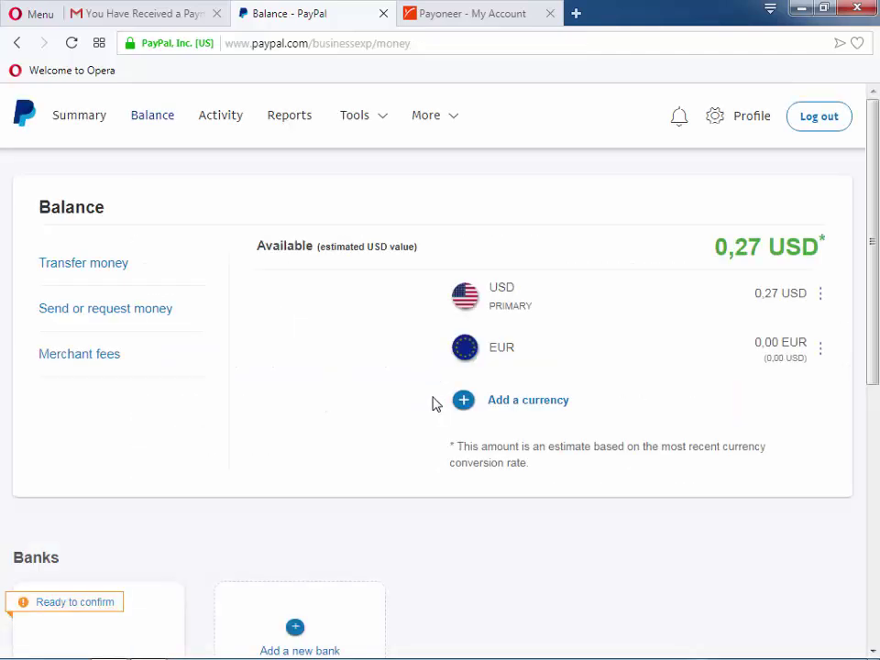
Check the Wirecard Bank AG card under Banks, then reload the Balance page twice
scroll(435, 405, down, 4)
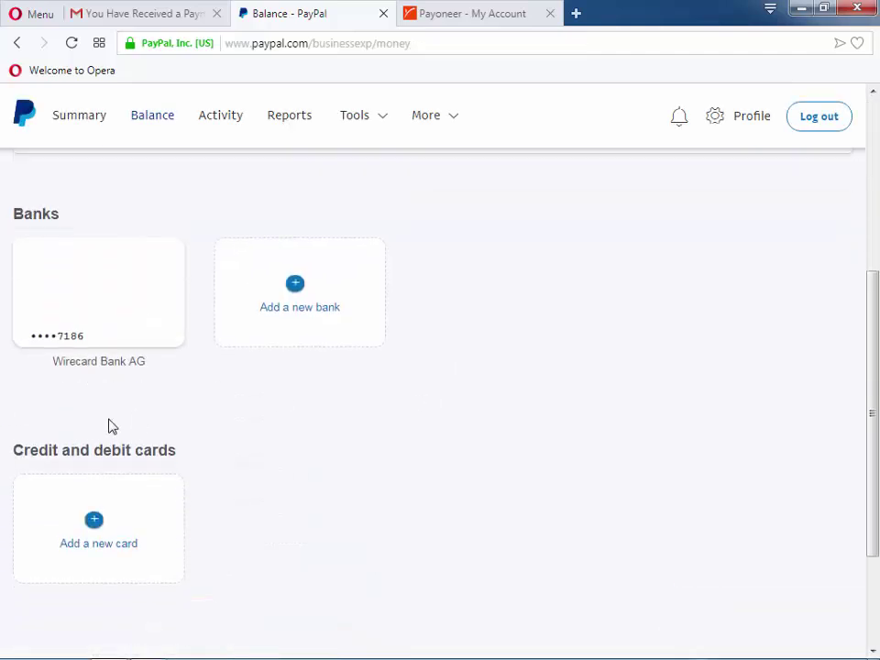
scroll(110, 426, up, 2)
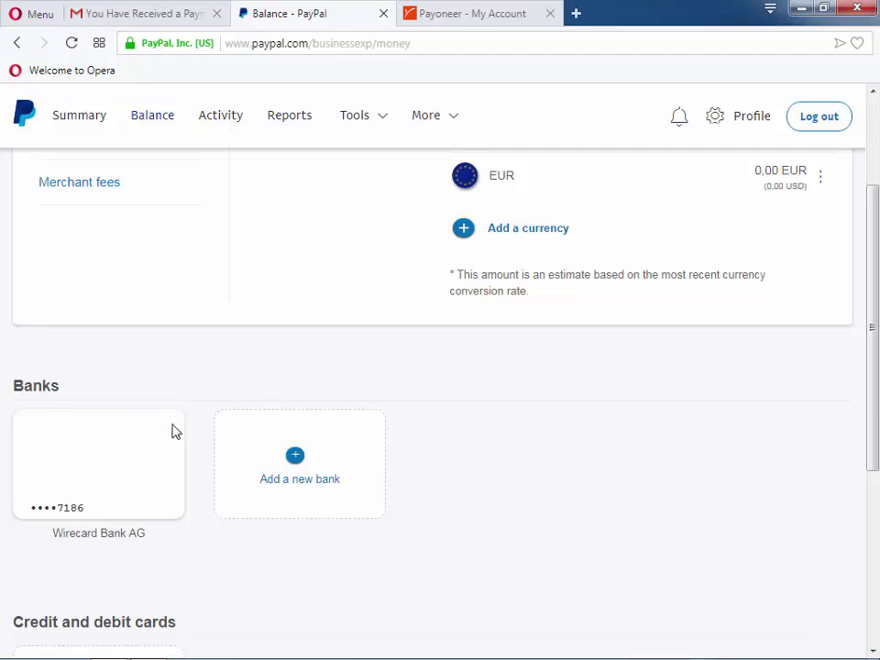
scroll(134, 444, down, 3)
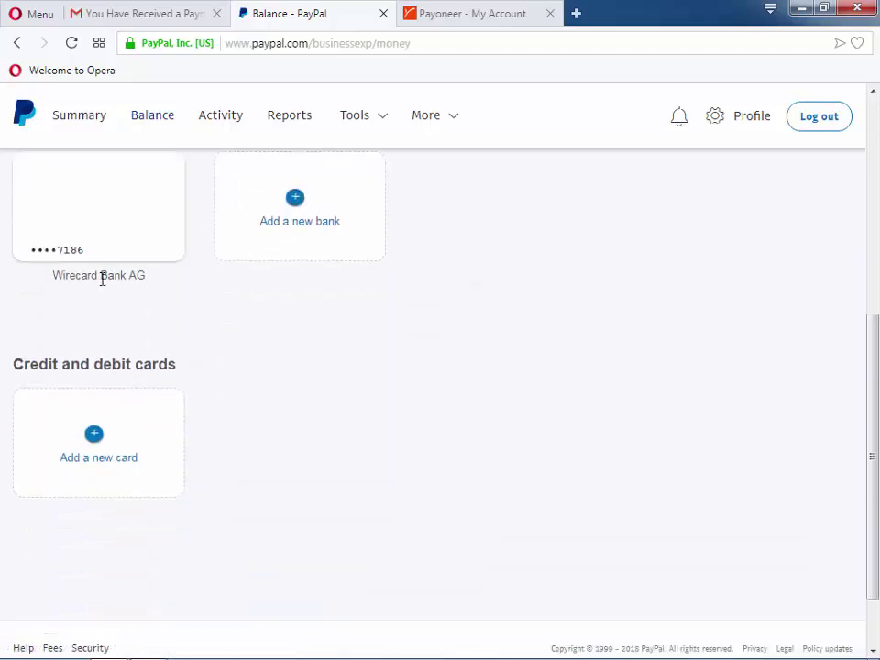
scroll(194, 328, up, 5)
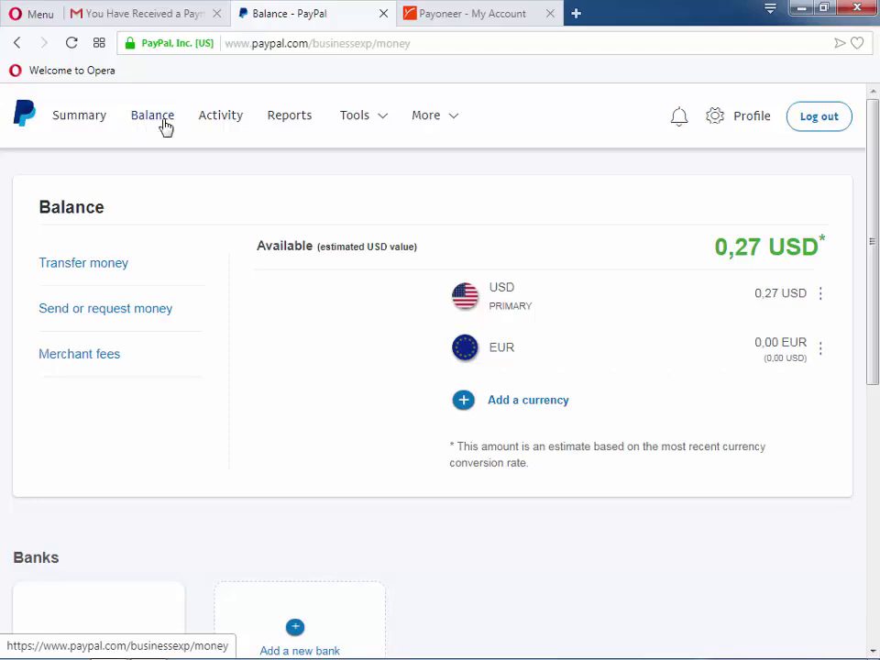
click(165, 125)
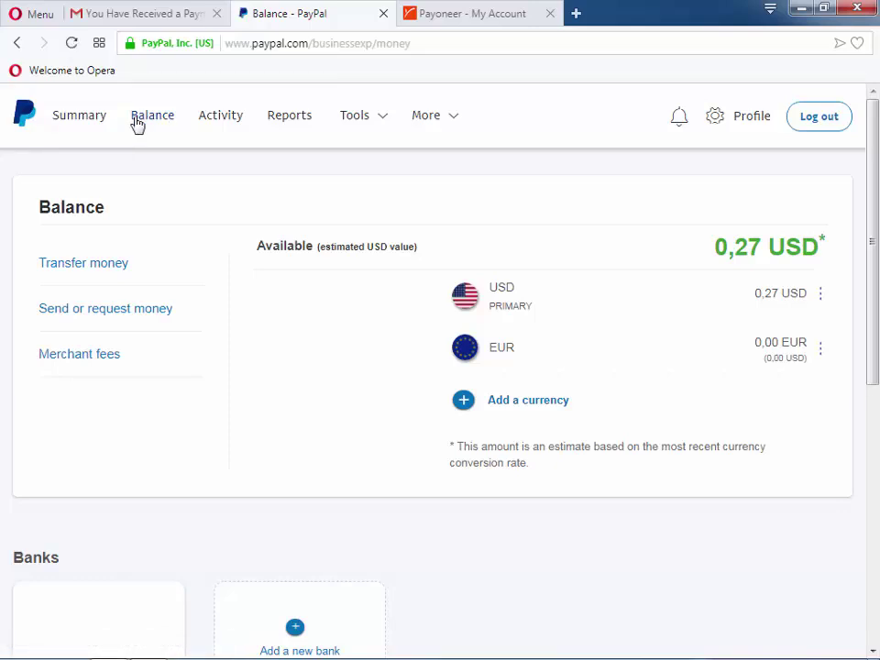
click(138, 121)
Review the incoming payments on PayPal's Activity page, then minimize Opera
click(155, 286)
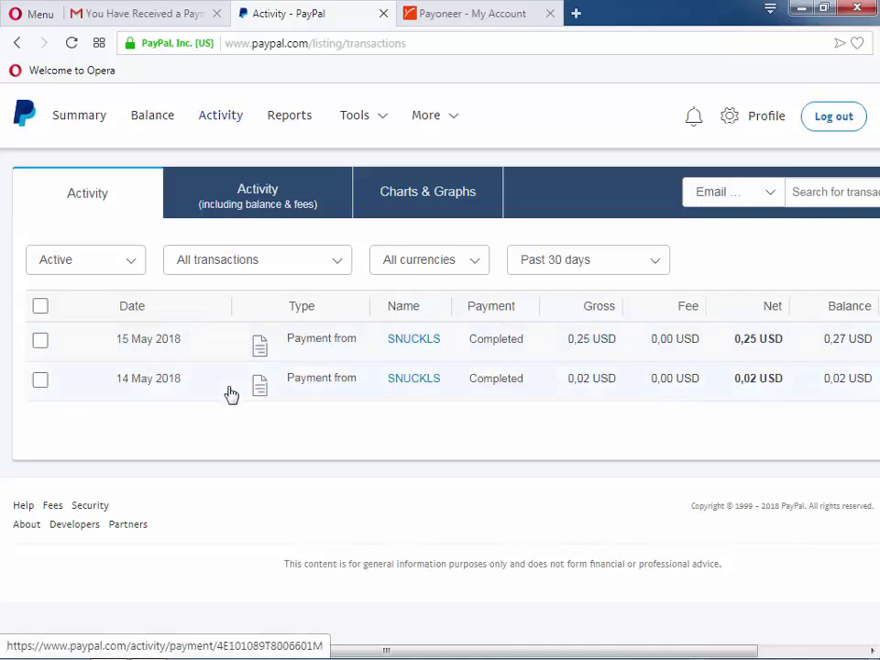
mouse_move(259, 384)
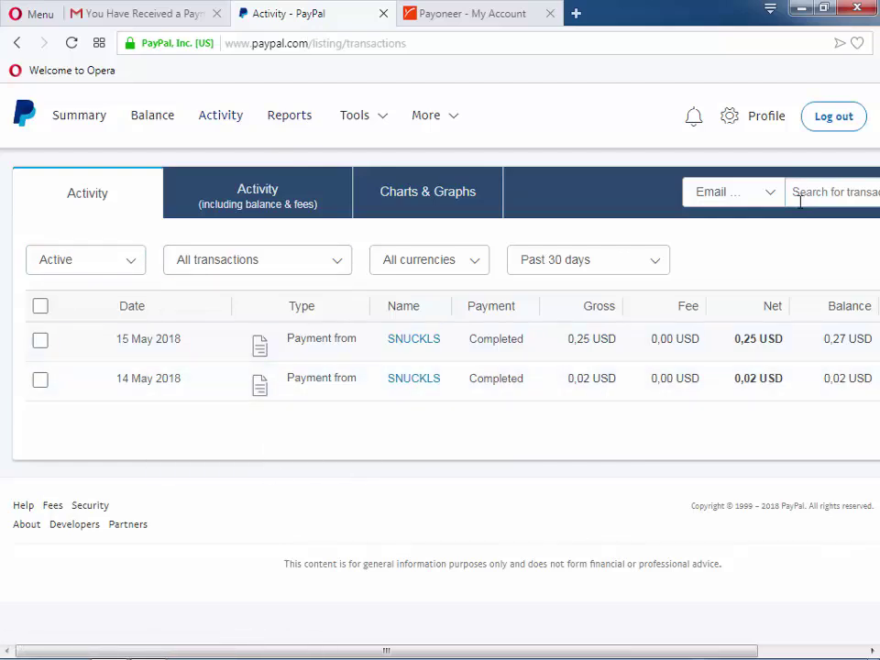
click(801, 7)
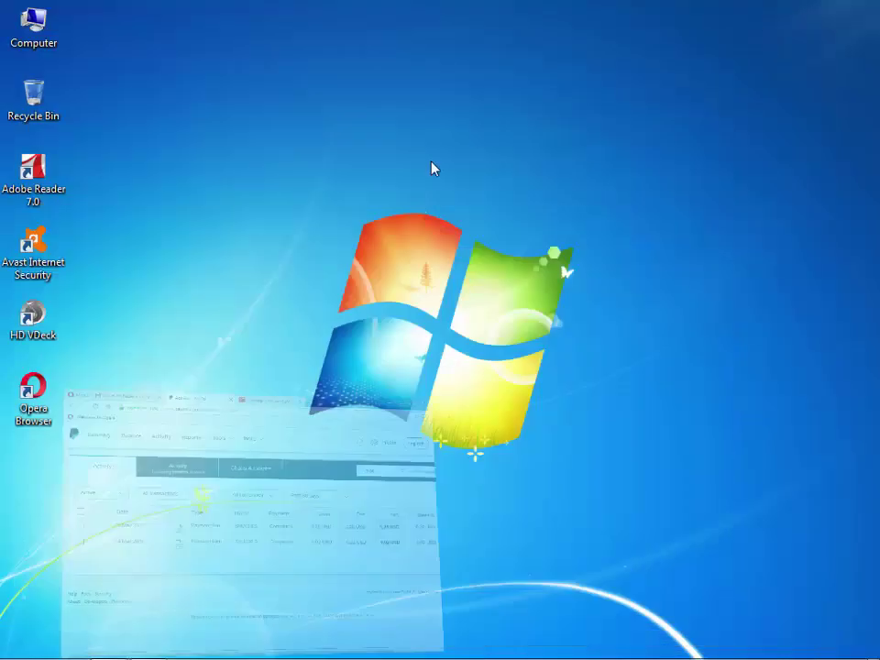